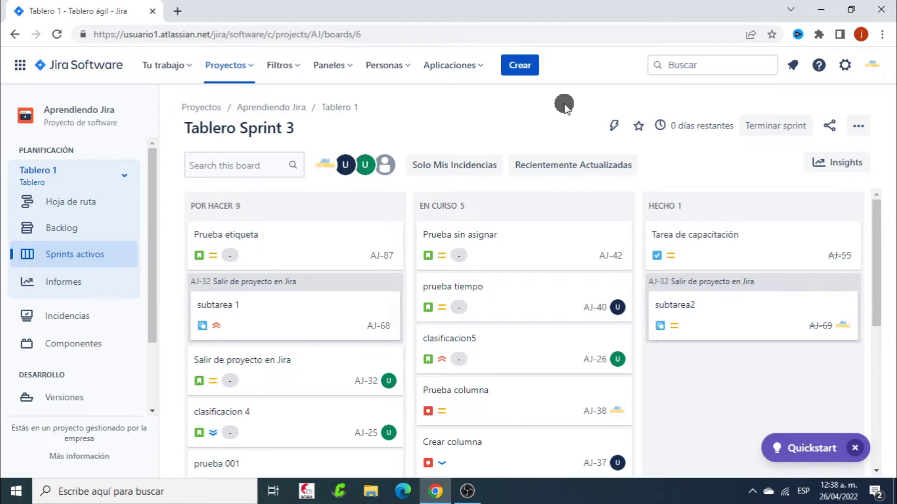
# Check the Componentes field in a new issue form, and cancel the issue without creating it.
pyautogui.click(518, 65)
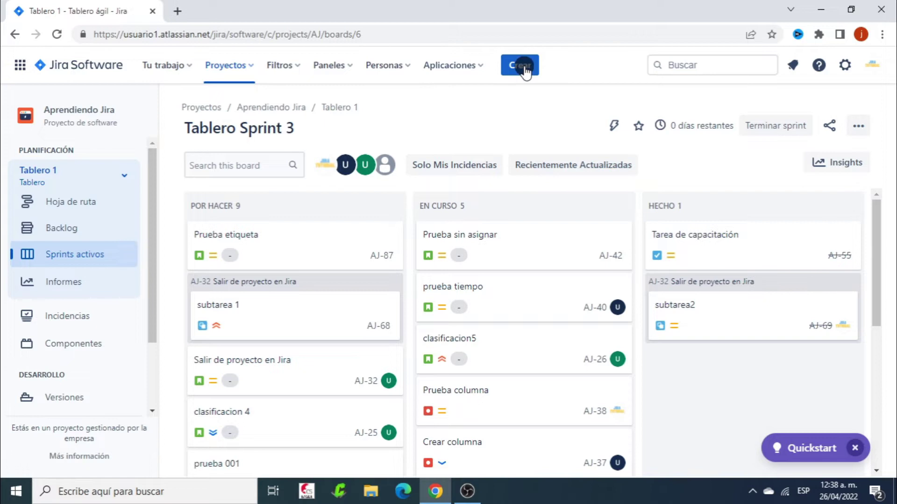
pyautogui.scroll(-4, 510, 174)
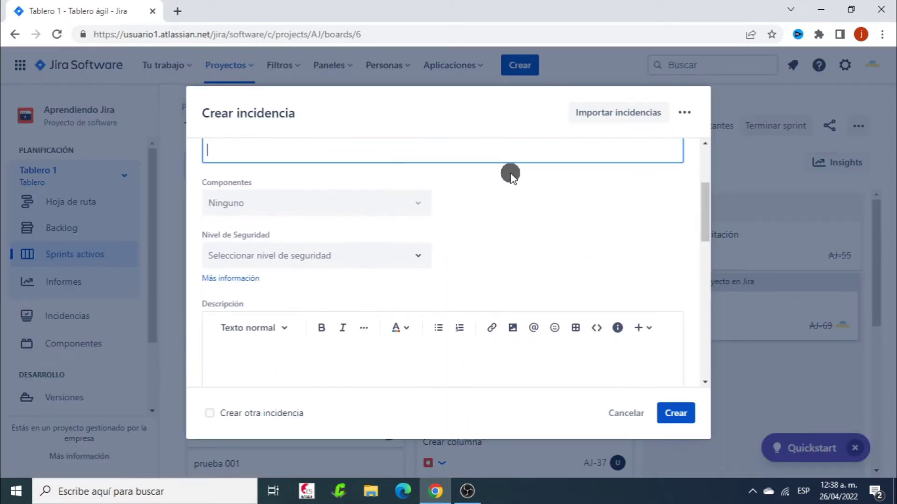
pyautogui.scroll(2, 489, 174)
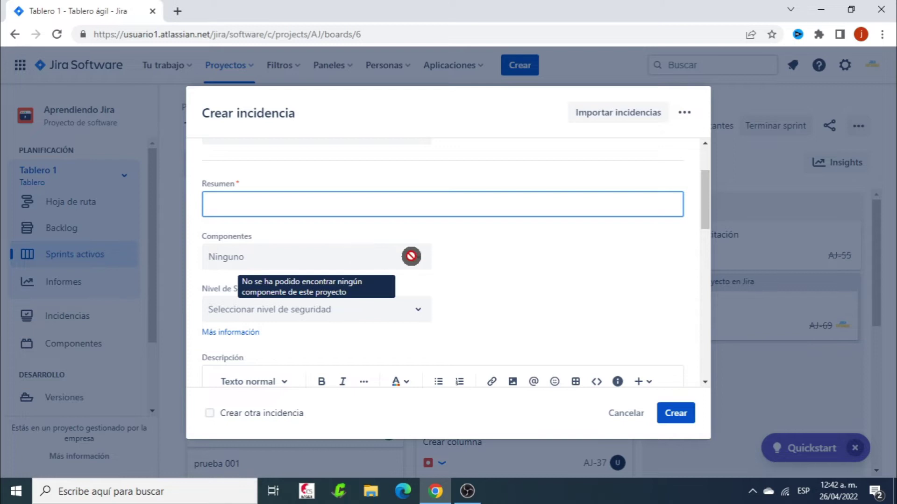
pyautogui.click(622, 421)
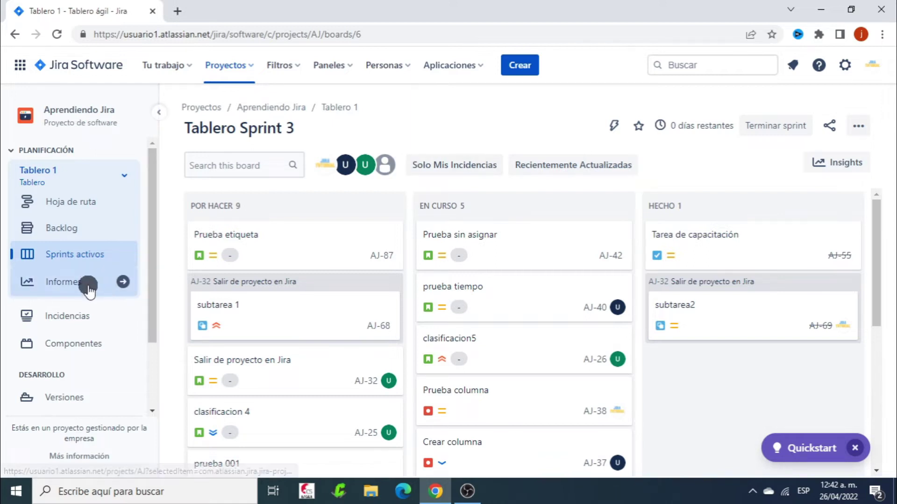
# Start a new component named Solicitudes on the project's components page.
pyautogui.scroll(-3, 60, 296)
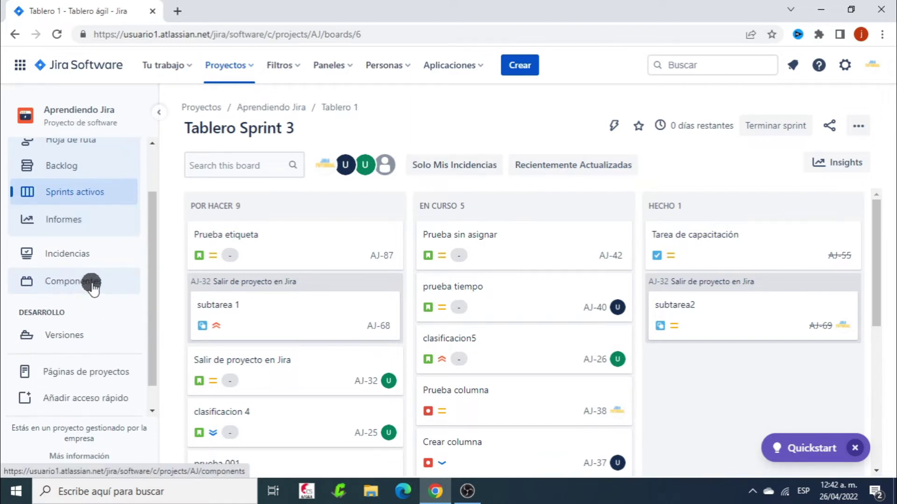
pyautogui.click(78, 282)
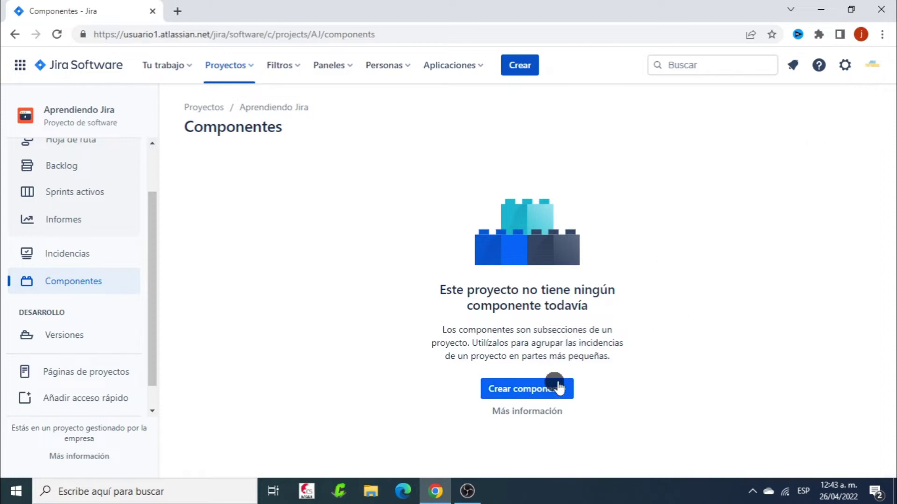
pyautogui.click(536, 388)
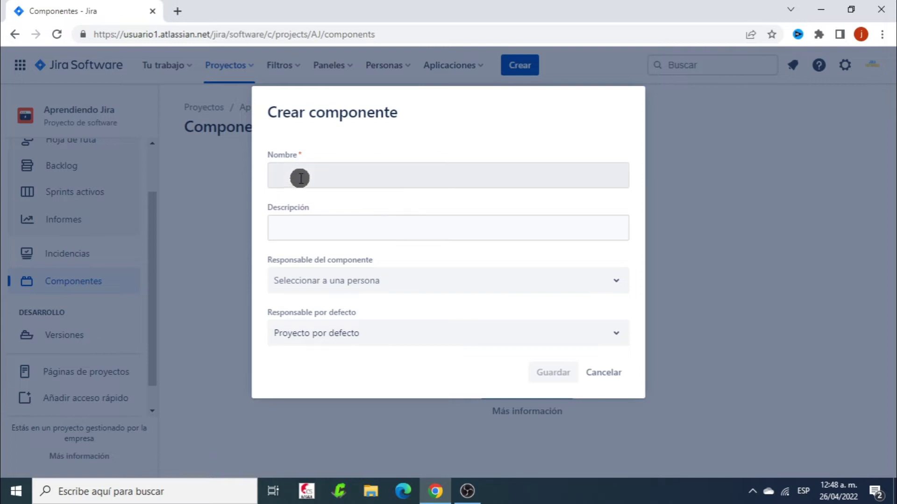
pyautogui.click(345, 172)
pyautogui.write('Solicitudes')
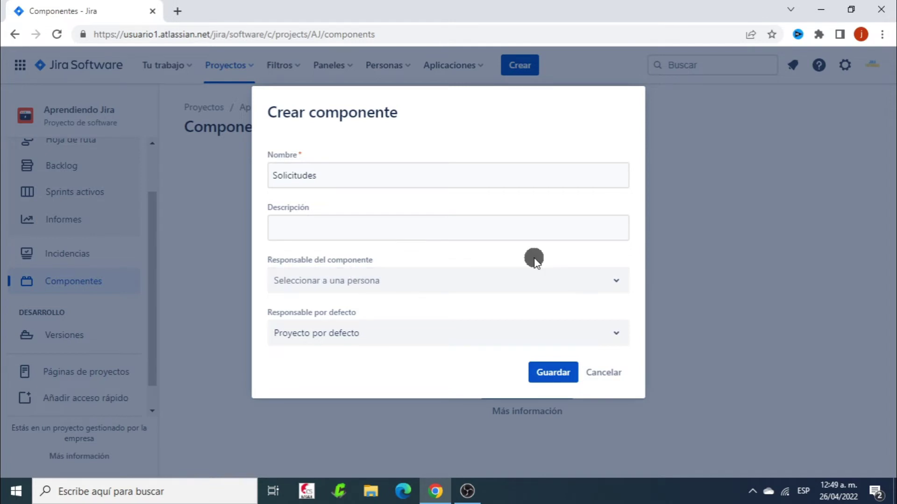
# Set usuario1JiraTutoriales as the Solicitudes component's lead and Sin asignar as its default assignee, and save the component.
pyautogui.click(528, 282)
pyautogui.write('us')
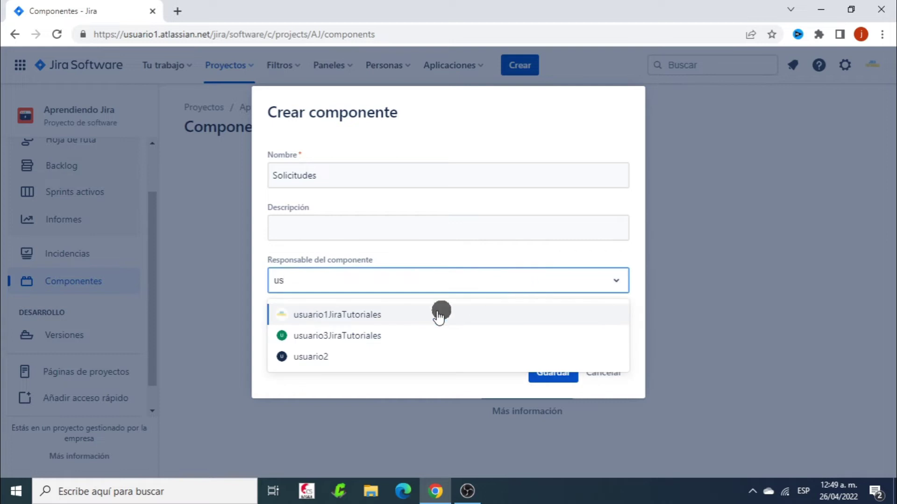
pyautogui.click(381, 314)
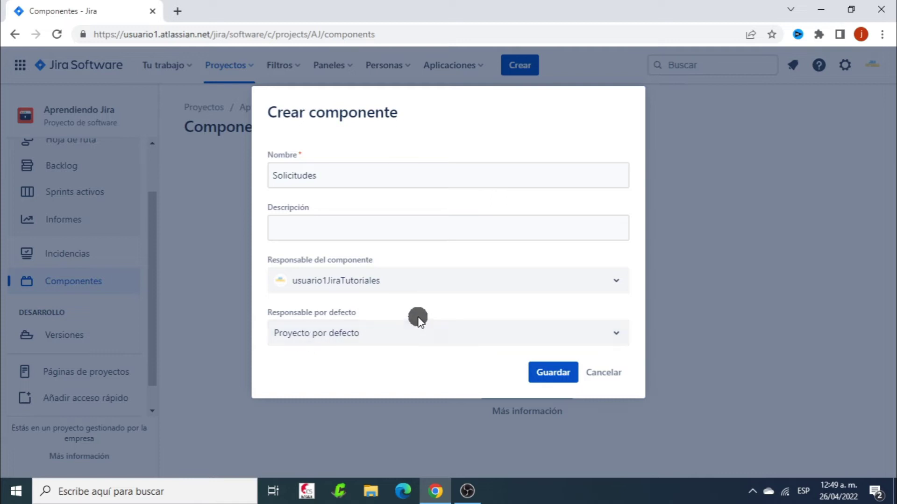
pyautogui.click(473, 330)
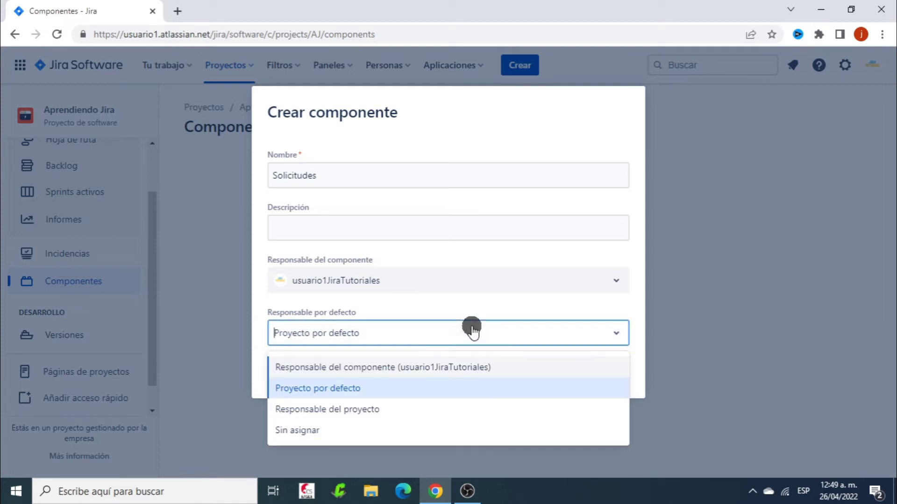
pyautogui.click(326, 430)
pyautogui.click(532, 372)
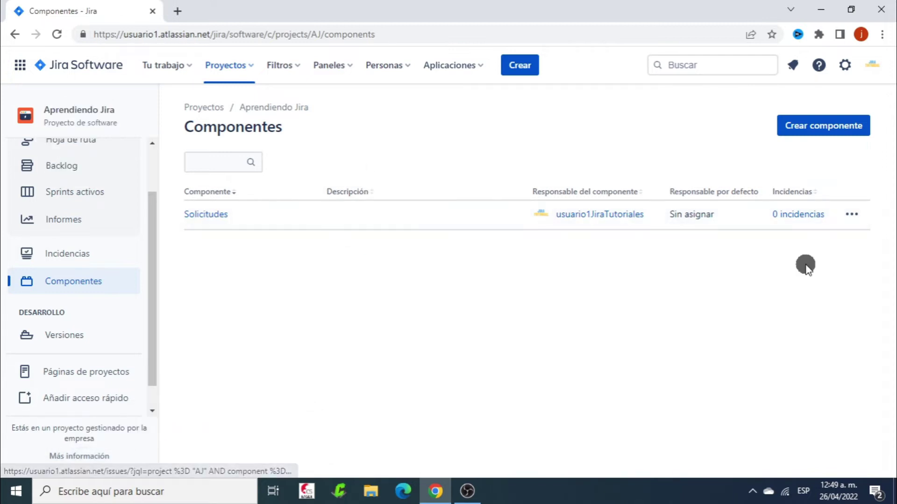
pyautogui.click(856, 221)
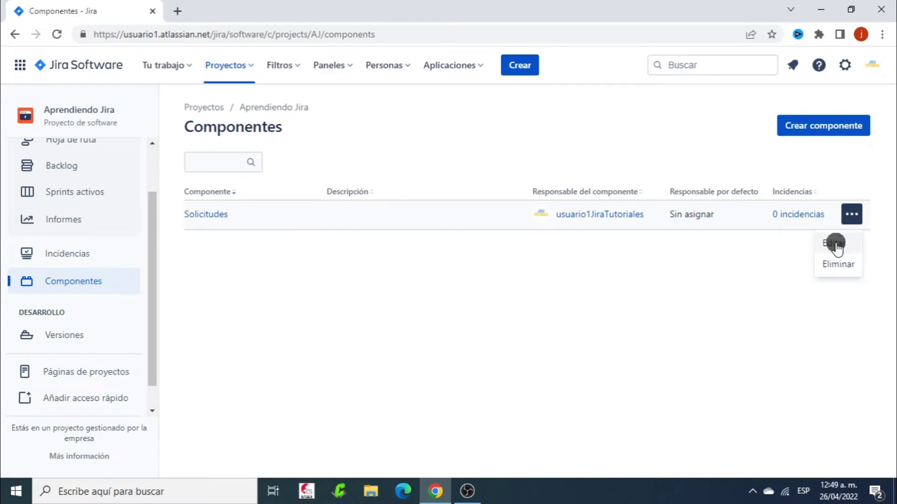
pyautogui.click(762, 284)
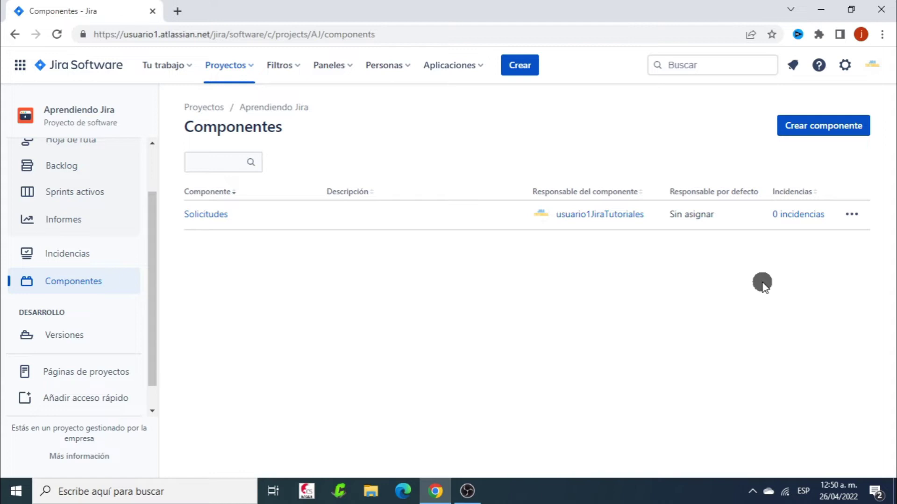
# Create a component named Desembolsos with usuario1JiraTutoriales as component lead and Sin asignar as default assignee.
pyautogui.click(836, 125)
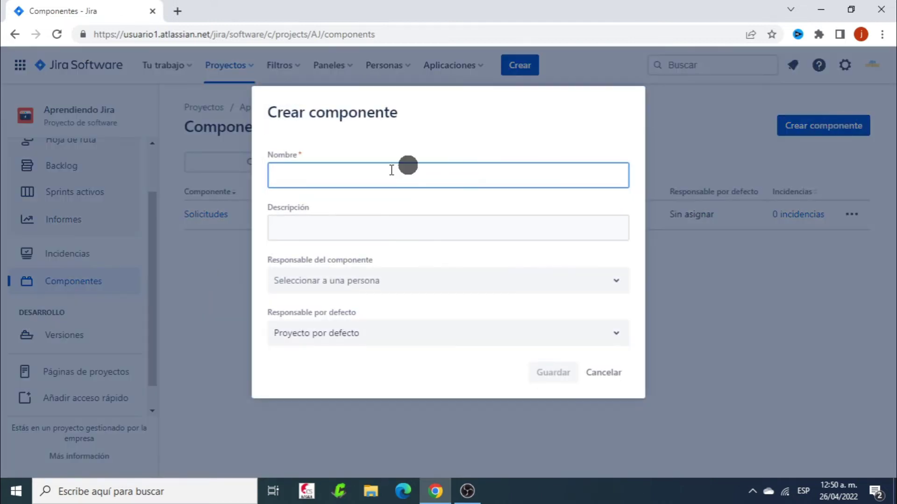
pyautogui.write('Desembolsos')
pyautogui.click(446, 215)
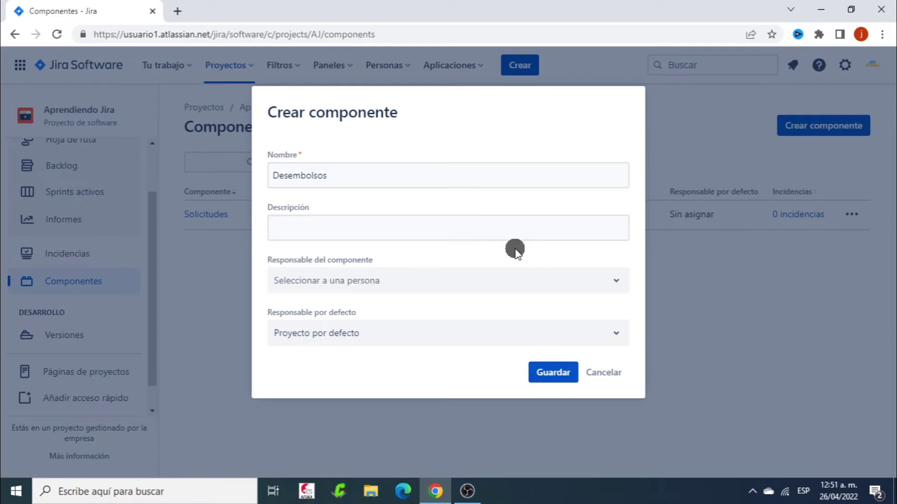
pyautogui.click(466, 283)
pyautogui.click(426, 306)
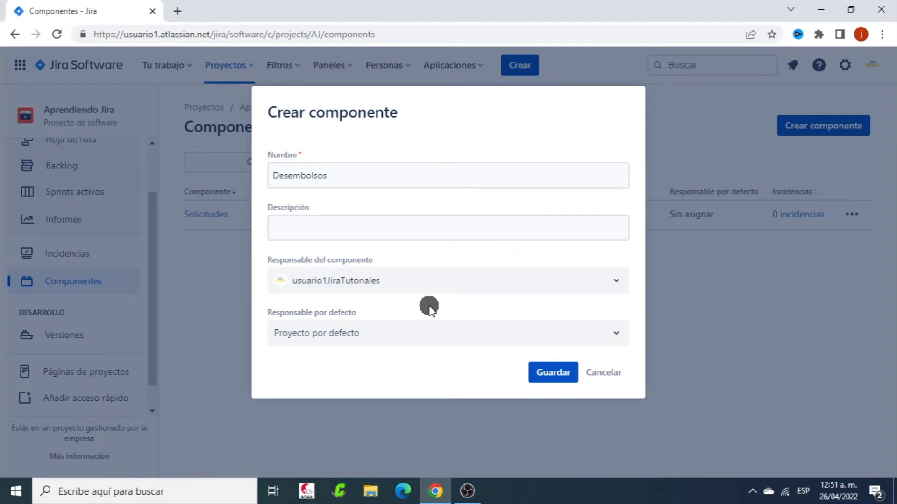
pyautogui.click(410, 334)
pyautogui.click(379, 426)
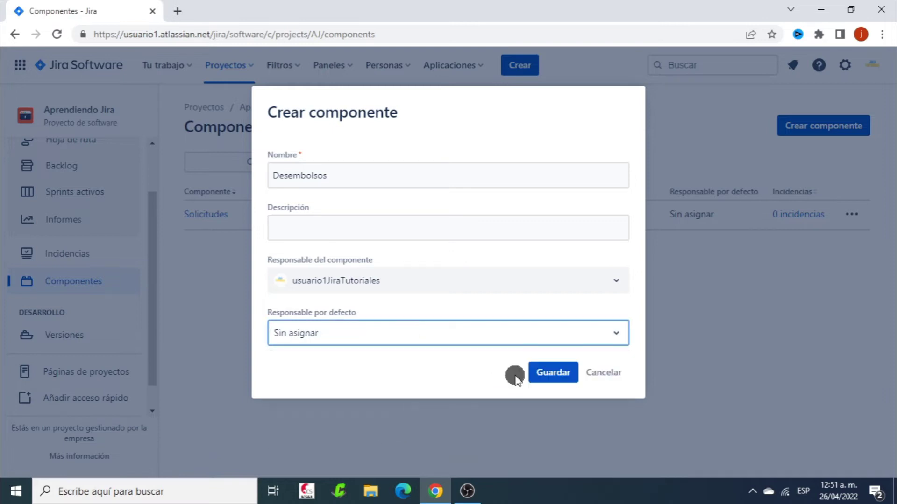
pyautogui.click(544, 377)
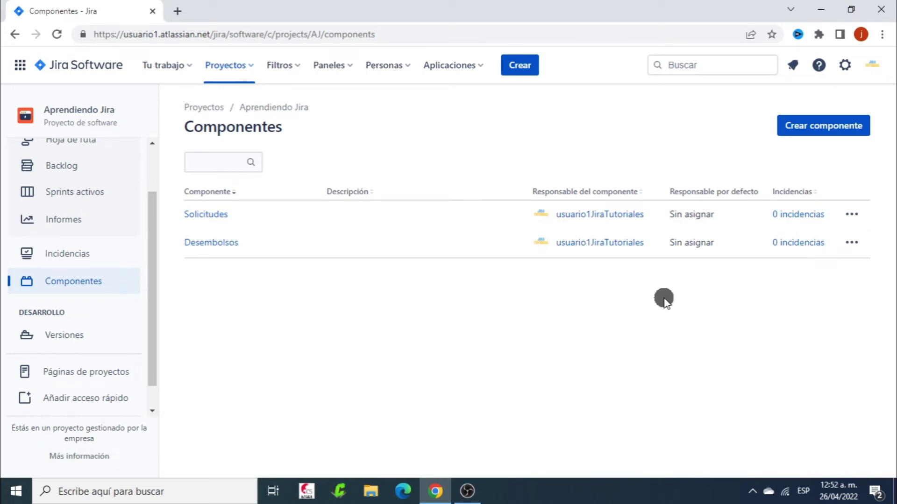
# Create a component named Cobranzas with usuario1JiraTutoriales as component lead and Sin asignar as default assignee.
pyautogui.click(825, 126)
pyautogui.write('Cobranzas')
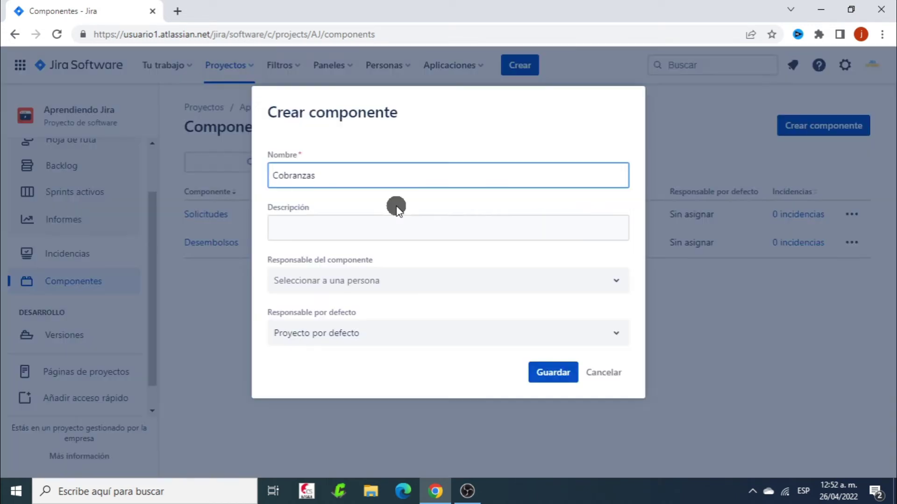
pyautogui.click(390, 207)
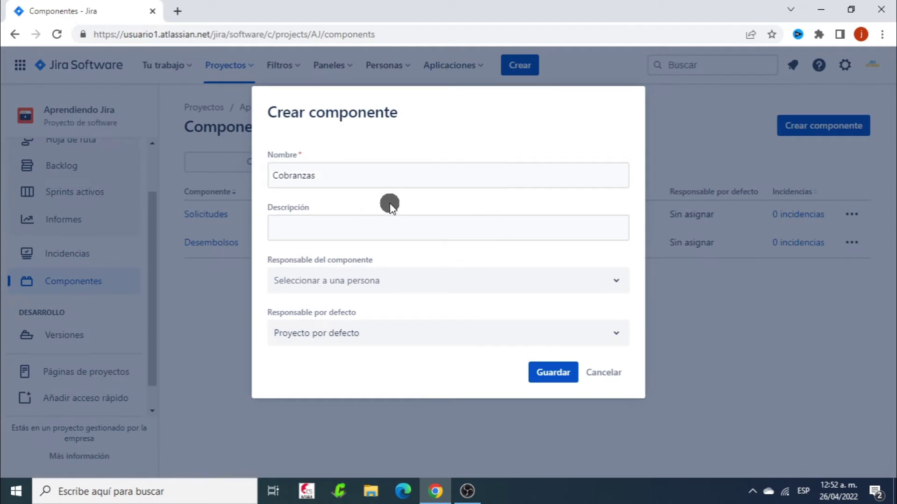
pyautogui.click(477, 280)
pyautogui.click(432, 305)
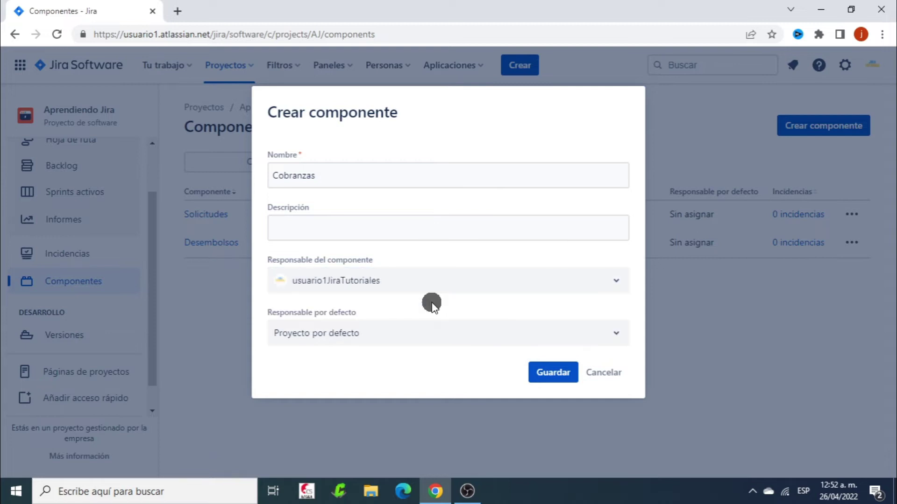
pyautogui.click(399, 337)
pyautogui.click(348, 432)
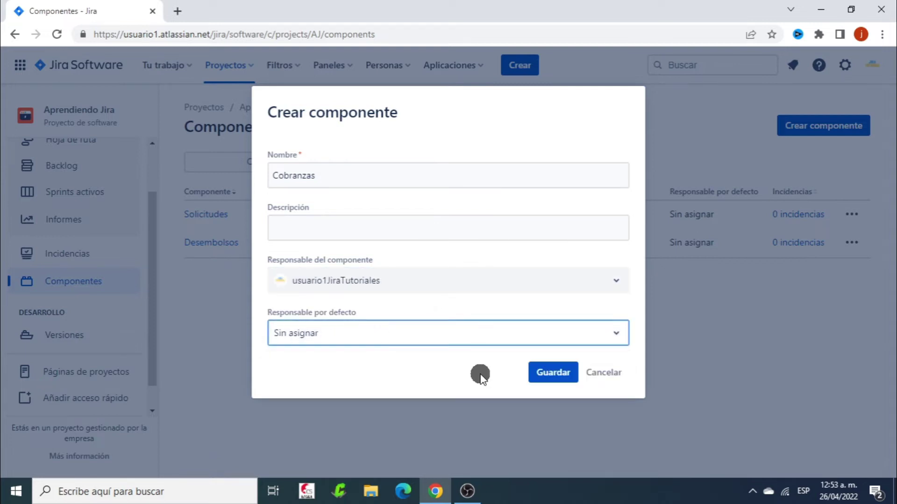
pyautogui.click(532, 371)
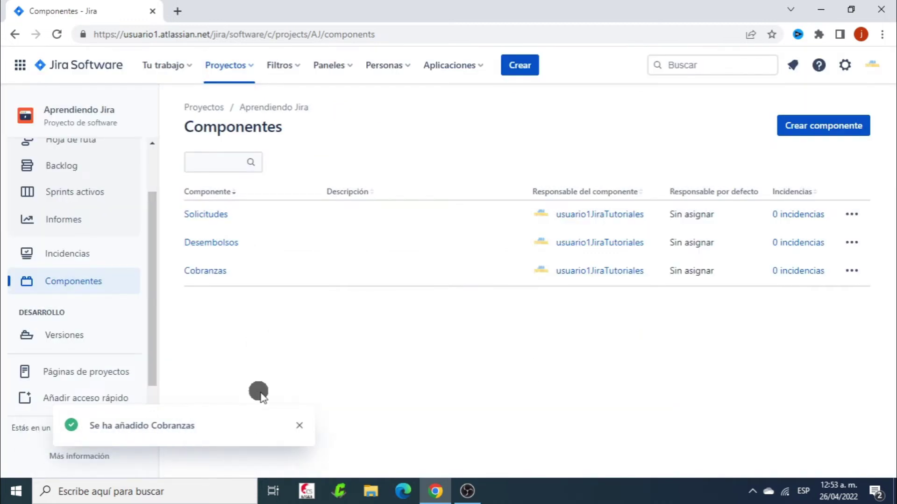
pyautogui.click(299, 425)
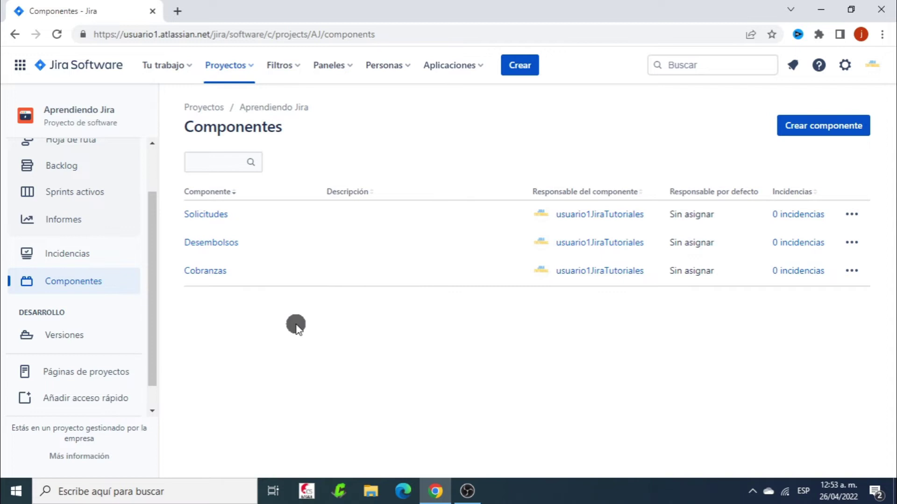
# Return to the Aprendiendo Jira project's board and start a new issue.
pyautogui.click(246, 63)
pyautogui.click(274, 121)
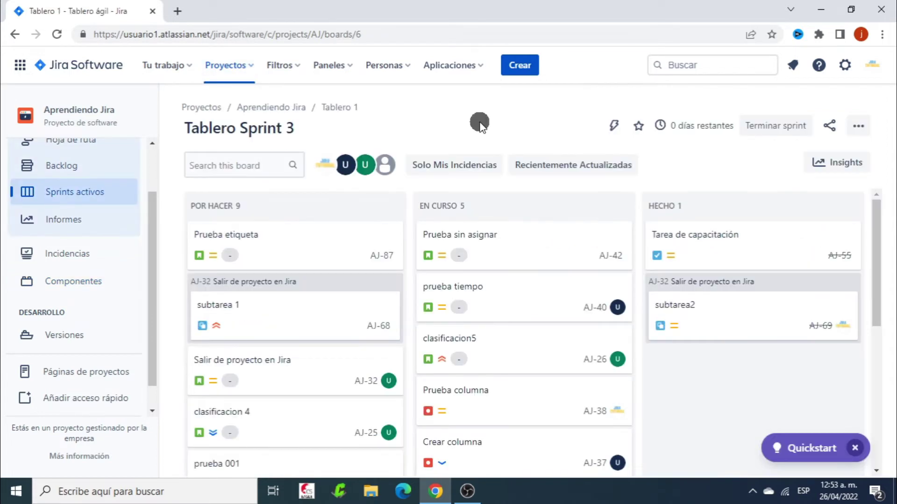
pyautogui.click(523, 66)
pyautogui.scroll(-2, 554, 172)
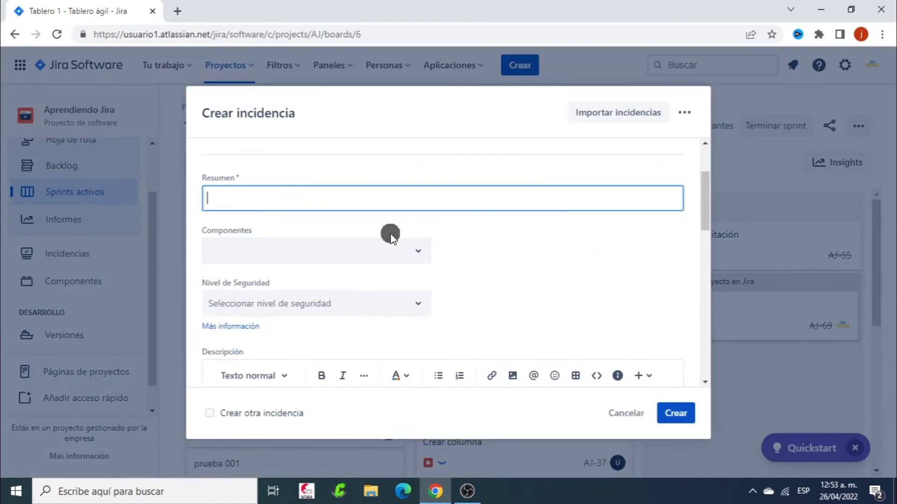
# Add the Cobranzas, Solicitudes and Desembolsos components to the new issue.
pyautogui.click(344, 253)
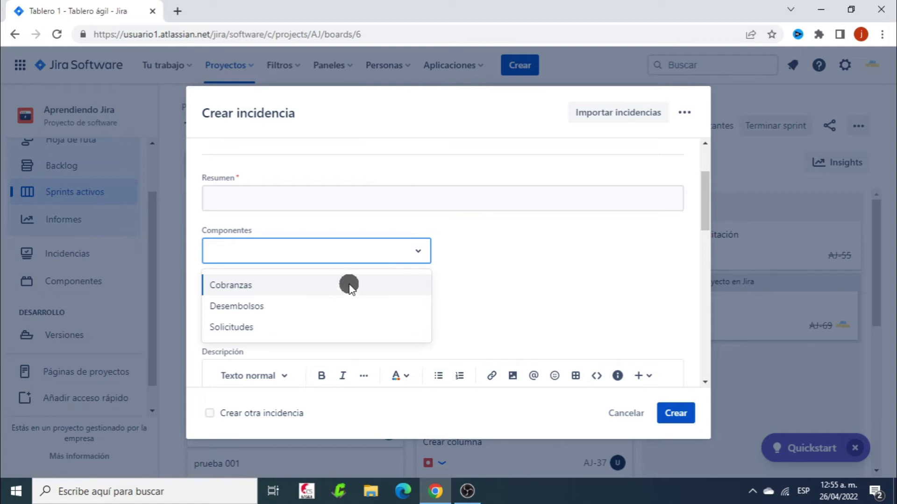
pyautogui.click(289, 286)
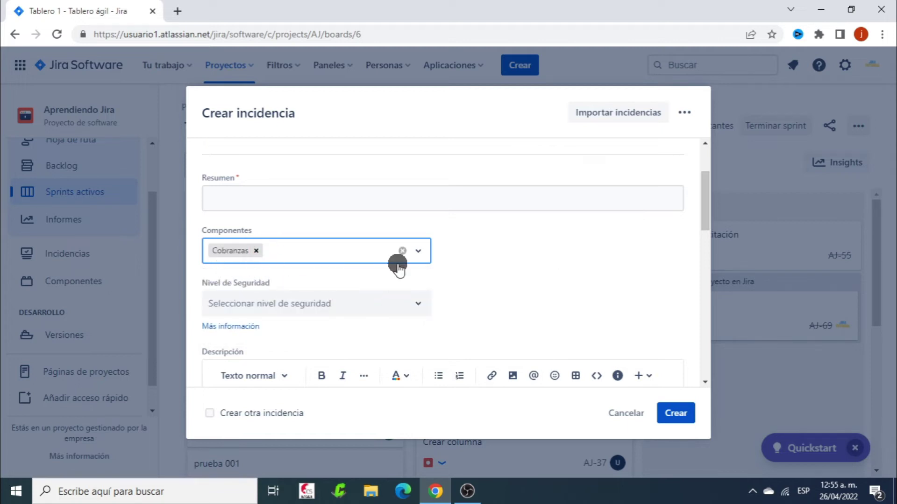
pyautogui.click(337, 254)
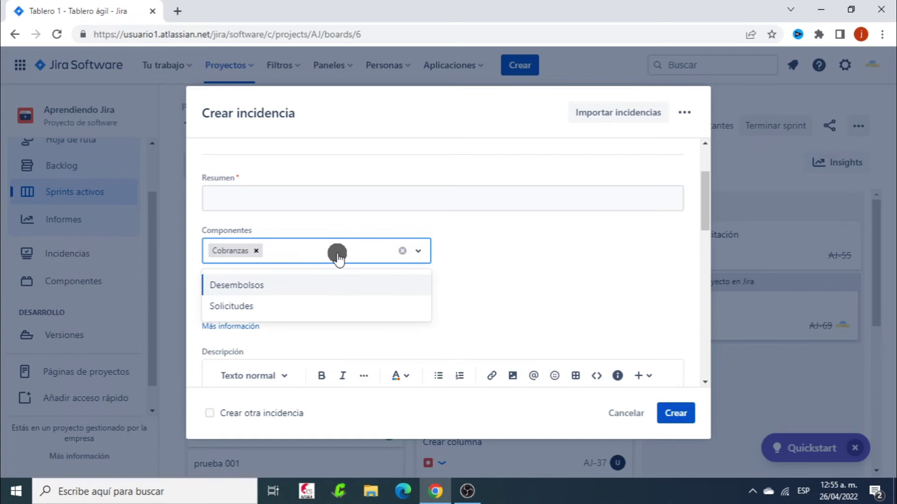
pyautogui.click(290, 306)
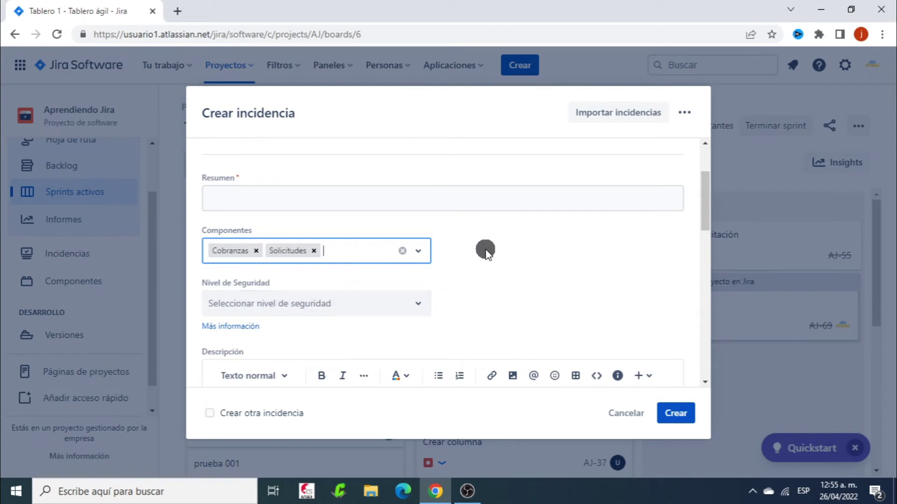
pyautogui.click(364, 241)
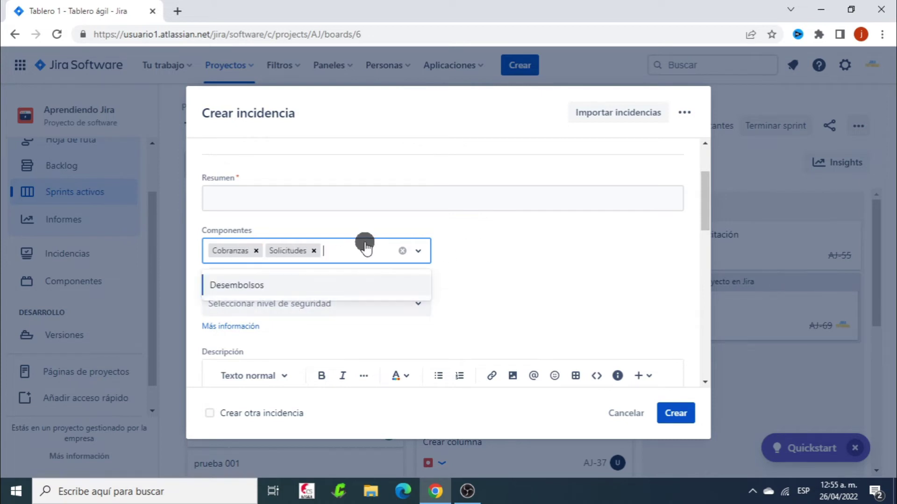
pyautogui.click(296, 283)
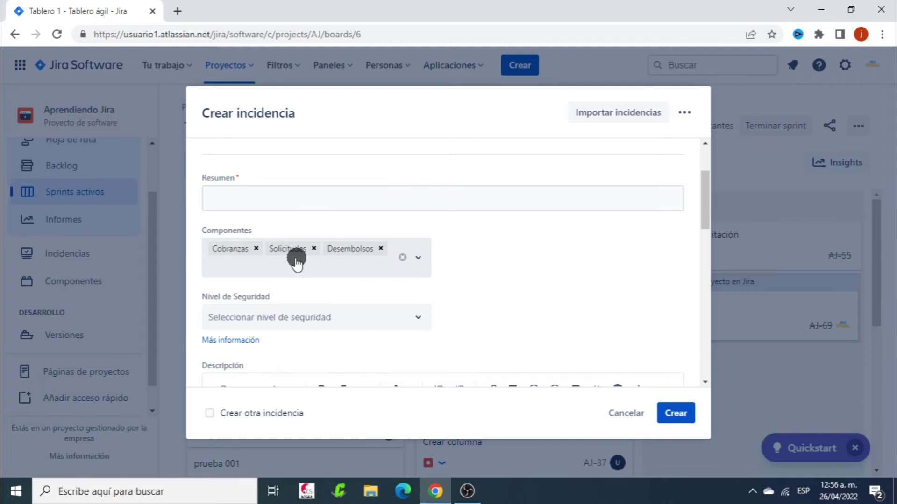
# Remove Cobranzas from the new issue's components, and clear all the remaining ones.
pyautogui.click(256, 249)
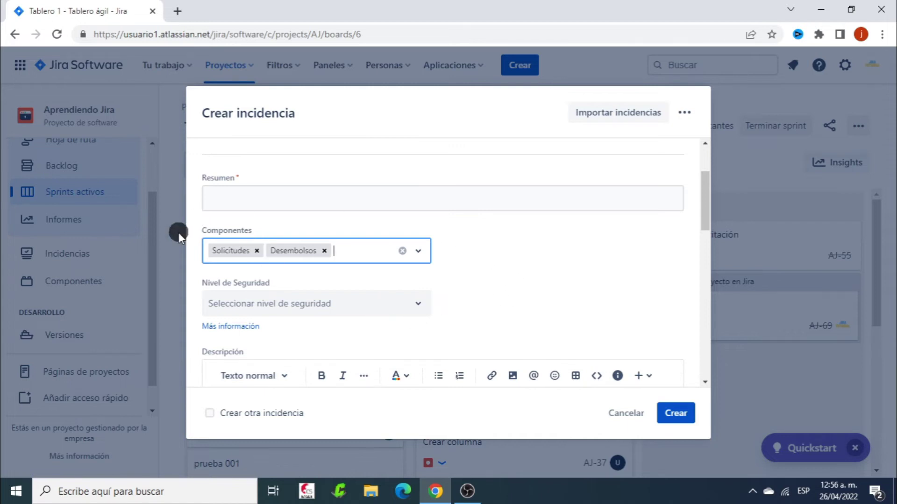
pyautogui.click(403, 252)
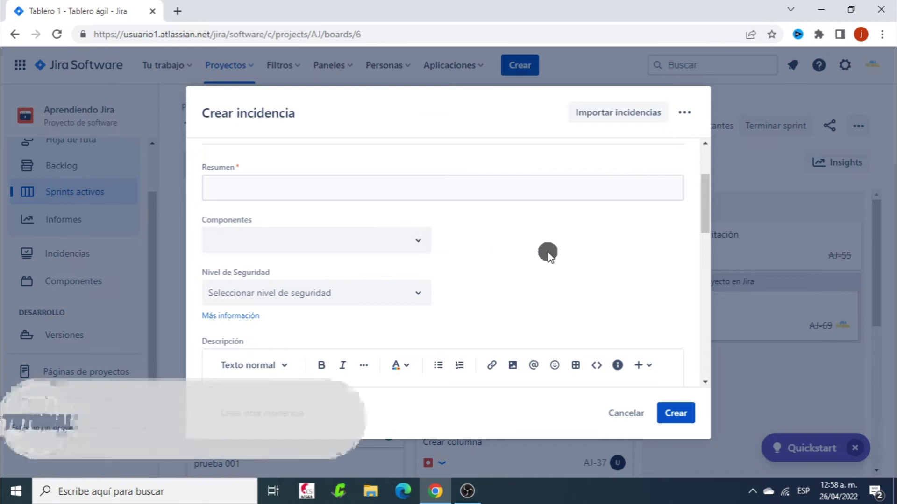
# Discard the new issue, open the Prueba sin asignar issue from the board and expand its additional fields.
pyautogui.click(624, 413)
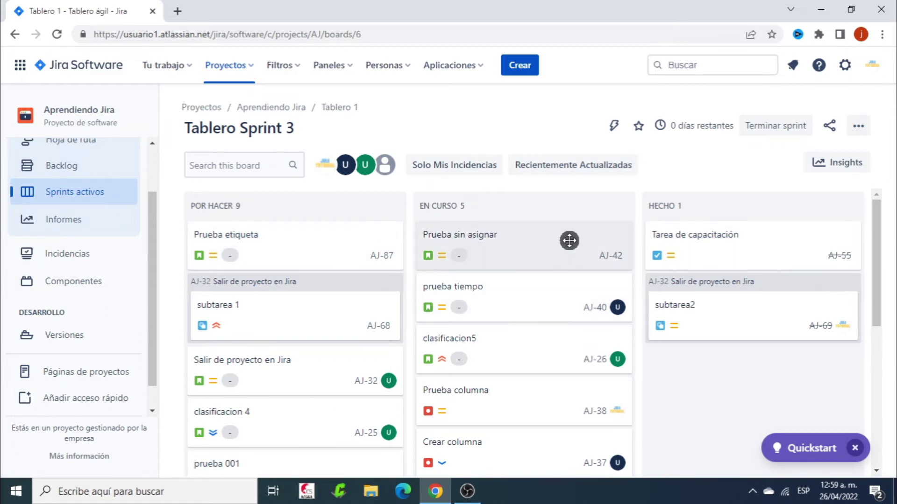
pyautogui.click(542, 239)
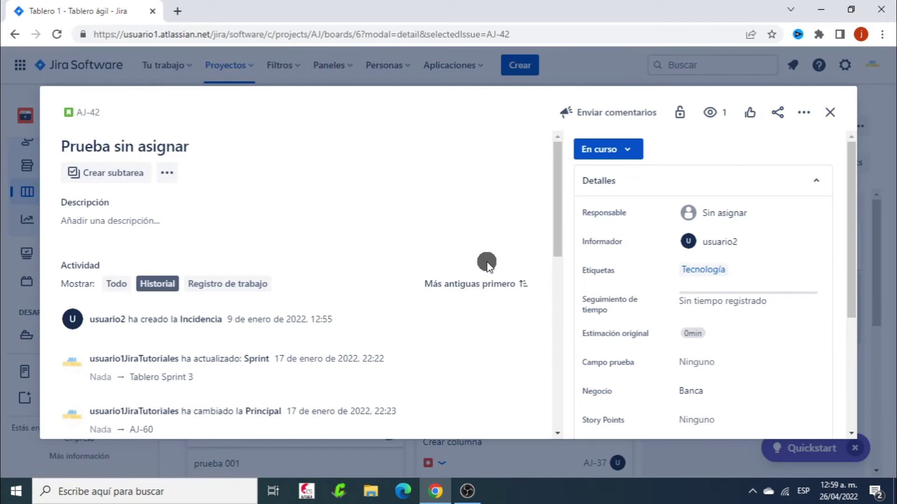
pyautogui.scroll(-3, 708, 270)
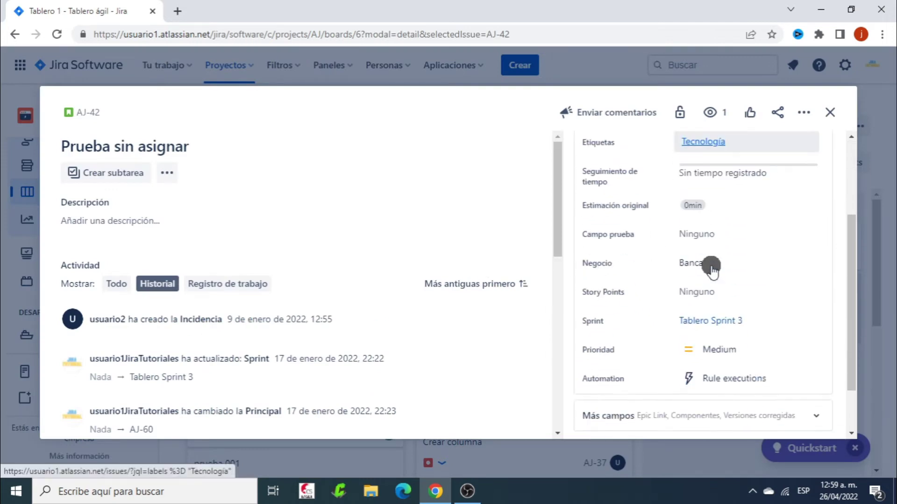
pyautogui.scroll(-2, 711, 267)
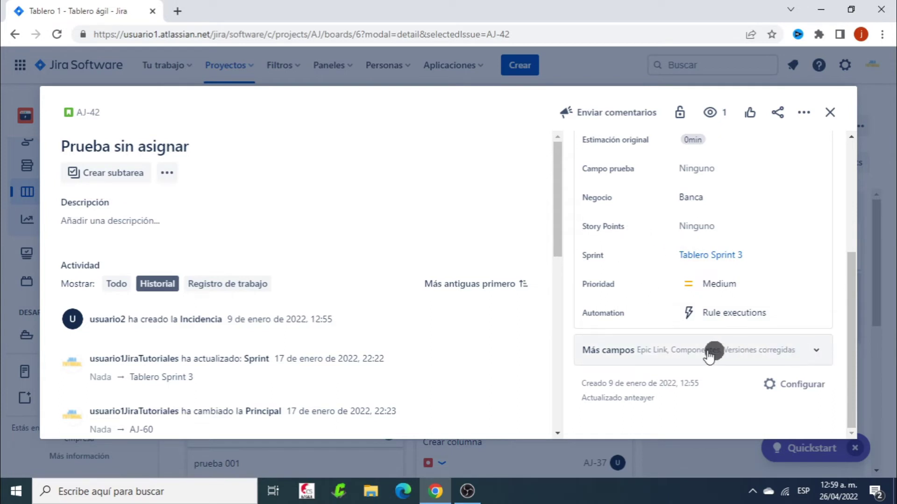
pyautogui.click(766, 346)
pyautogui.scroll(-2, 786, 344)
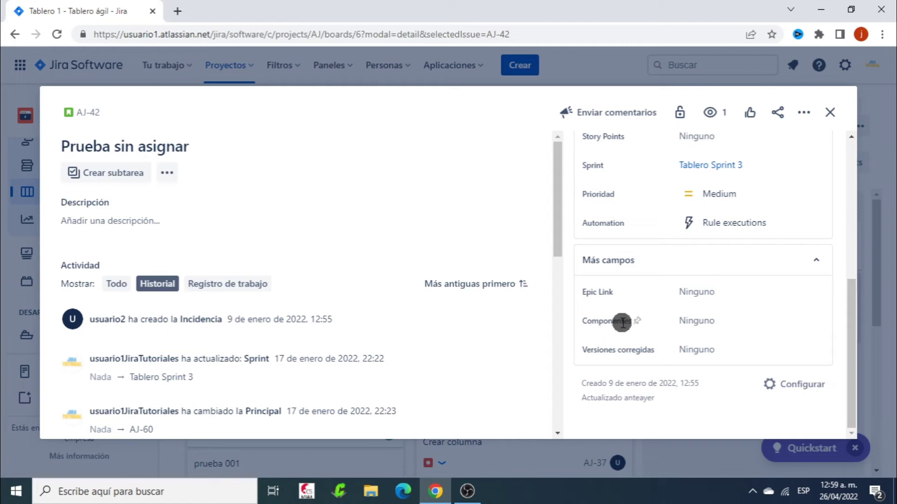
# Assign the Cobranzas component to the Prueba sin asignar issue and close the issue.
pyautogui.click(715, 322)
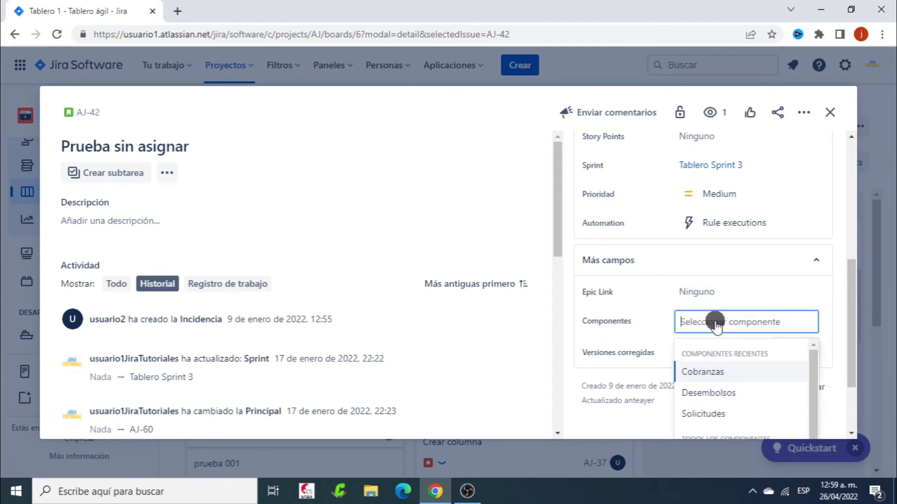
pyautogui.scroll(-1, 715, 317)
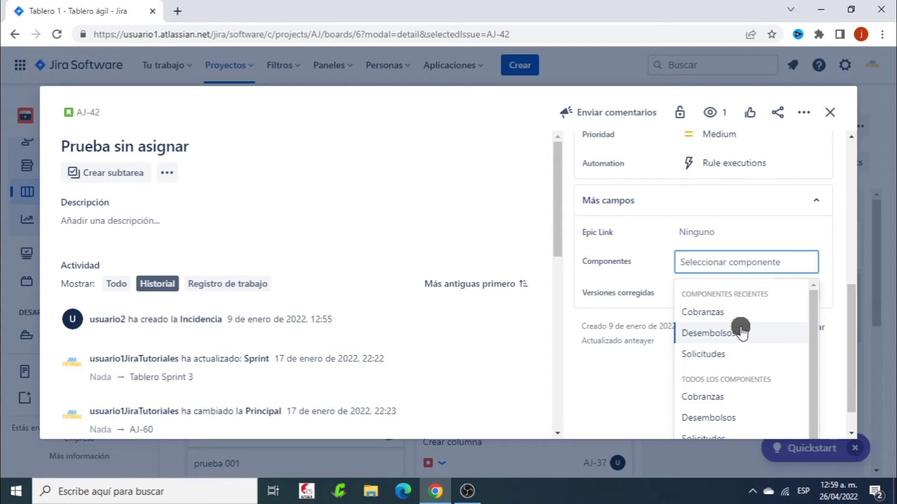
pyautogui.click(729, 312)
pyautogui.click(831, 225)
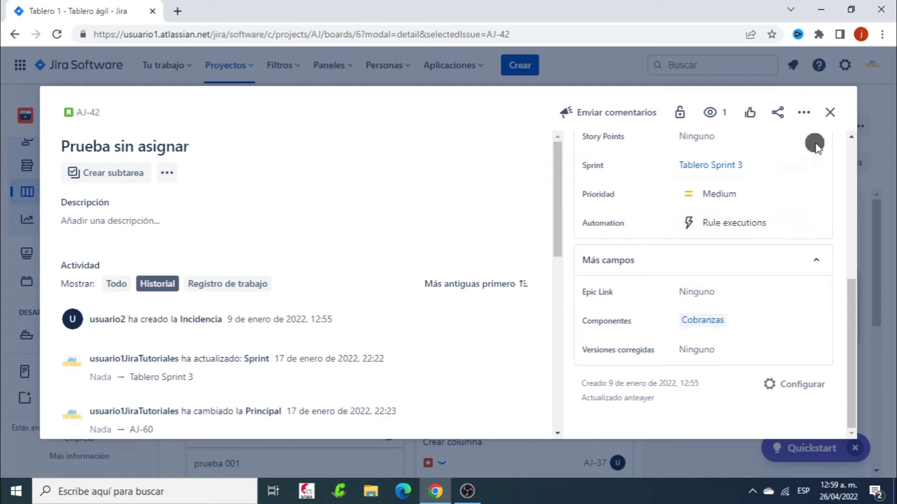
pyautogui.click(829, 113)
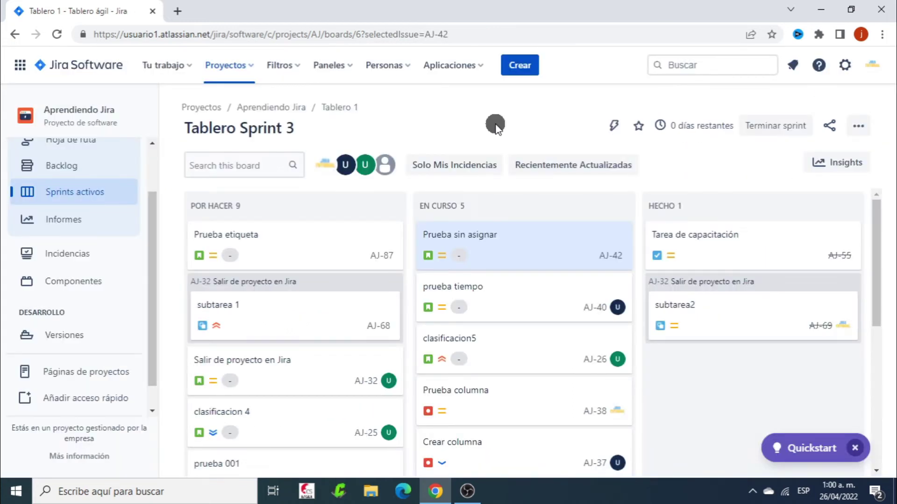
# Open the subtarea 1 issue from the board, assign it the Desembolsos component and close it.
pyautogui.click(299, 313)
pyautogui.scroll(-5, 713, 272)
pyautogui.click(703, 344)
pyautogui.click(730, 380)
pyautogui.click(830, 112)
# Open the clasificacion5 issue, assign it the Solicitudes component and close it.
pyautogui.click(545, 349)
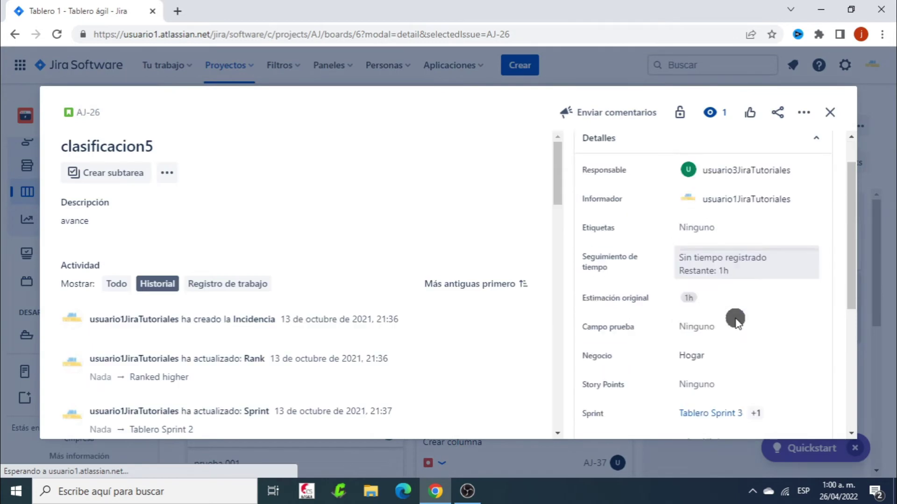
pyautogui.scroll(-4, 734, 321)
pyautogui.click(705, 361)
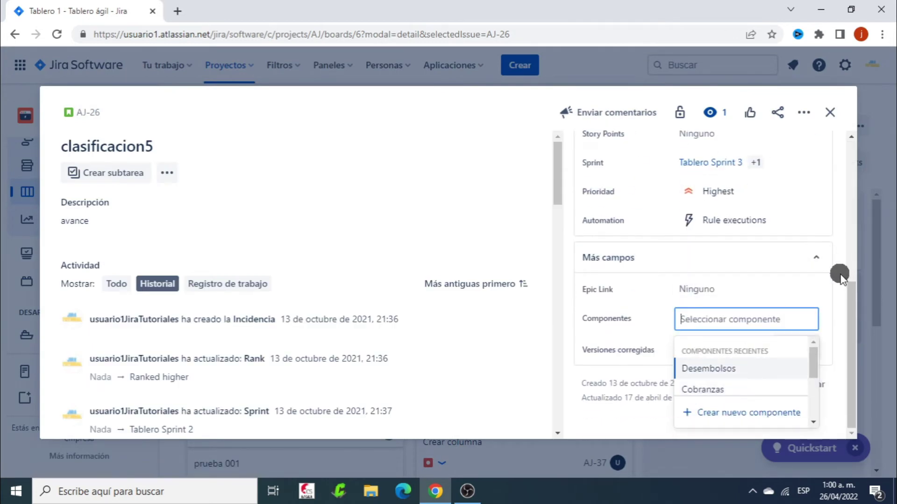
pyautogui.scroll(-1, 775, 372)
pyautogui.click(758, 373)
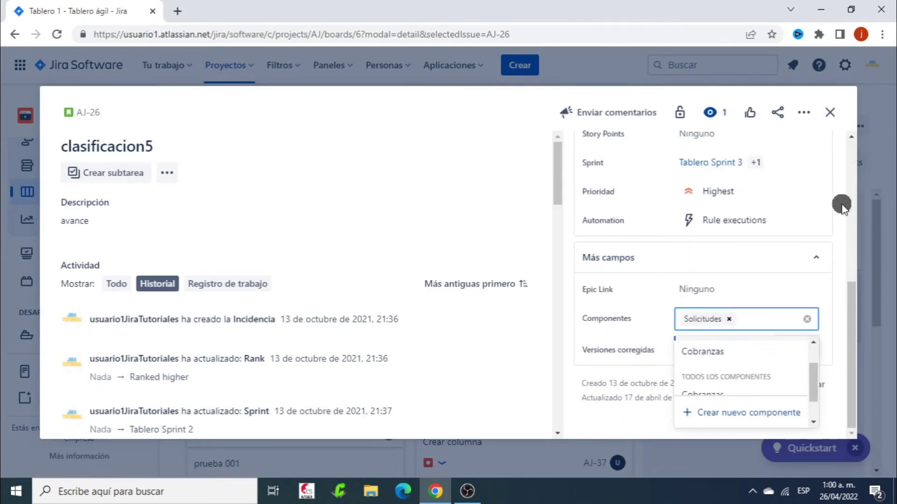
pyautogui.click(829, 112)
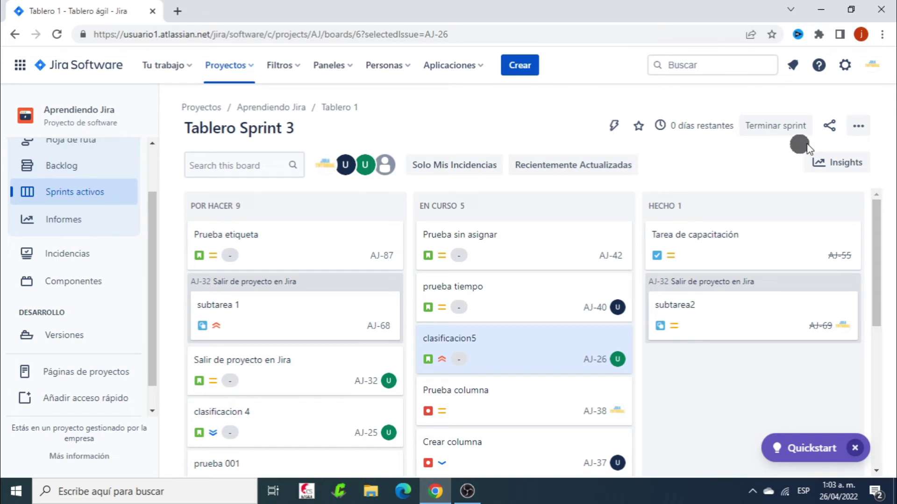
# Open the quick filters in the board's configuration and name a new filter Solicitudes.
pyautogui.click(859, 127)
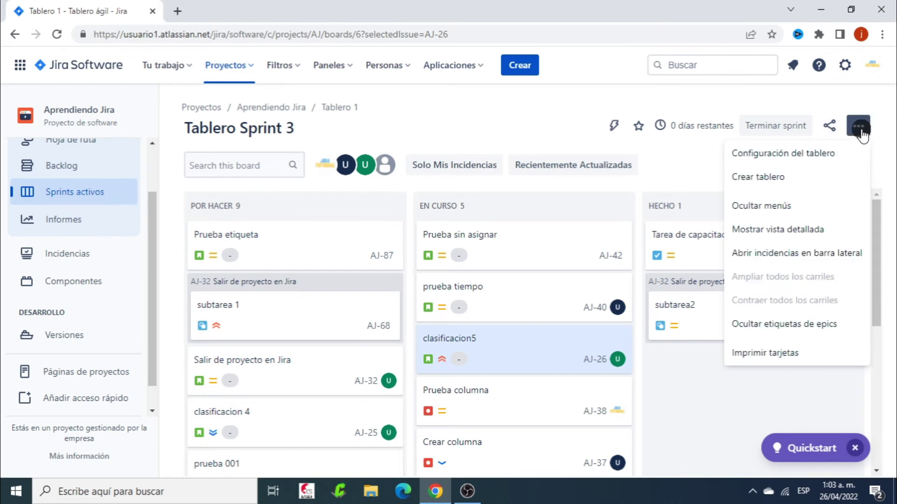
pyautogui.click(804, 152)
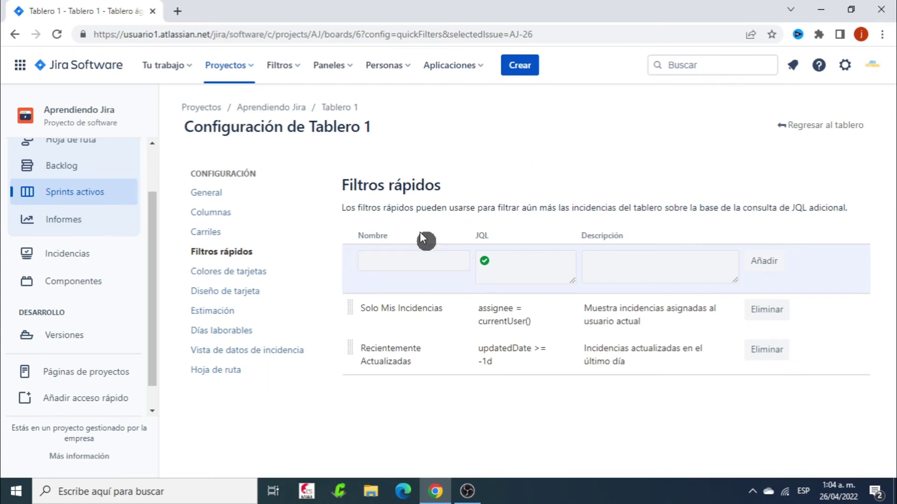
pyautogui.click(373, 260)
pyautogui.write('Solicitudes')
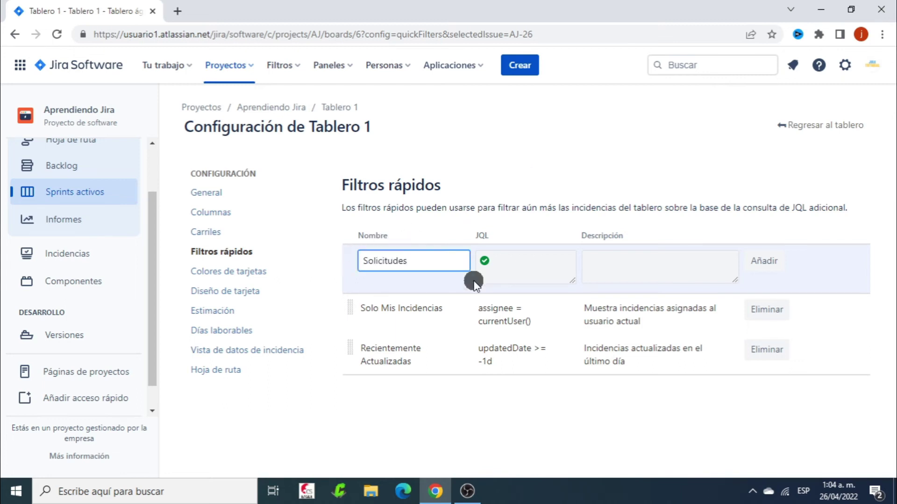
# Set the Solicitudes filter's JQL to project = "Aprendiendo Jira" AND component = Solicitudes, leave the description empty and add the filter.
pyautogui.click(529, 265)
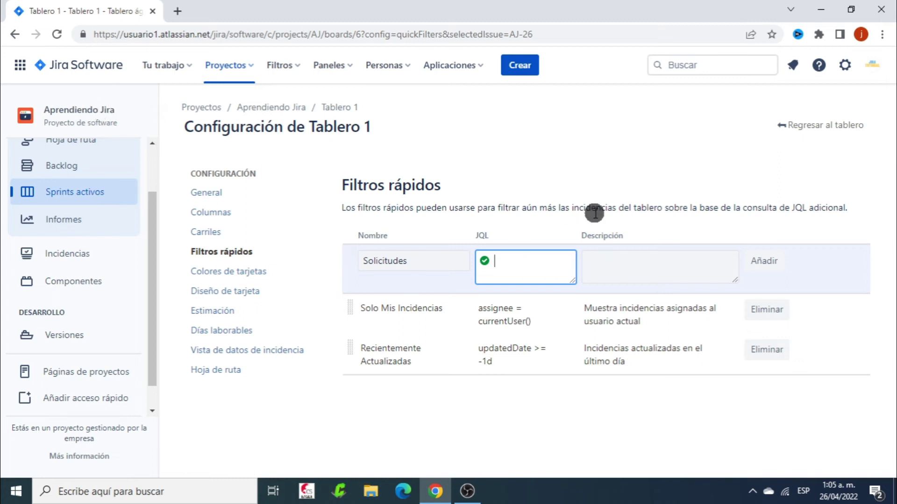
pyautogui.write('project')
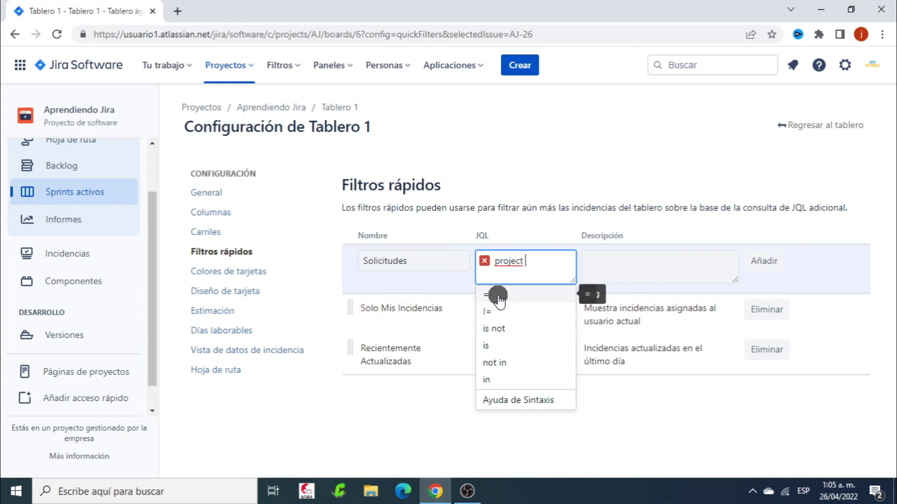
pyautogui.click(498, 296)
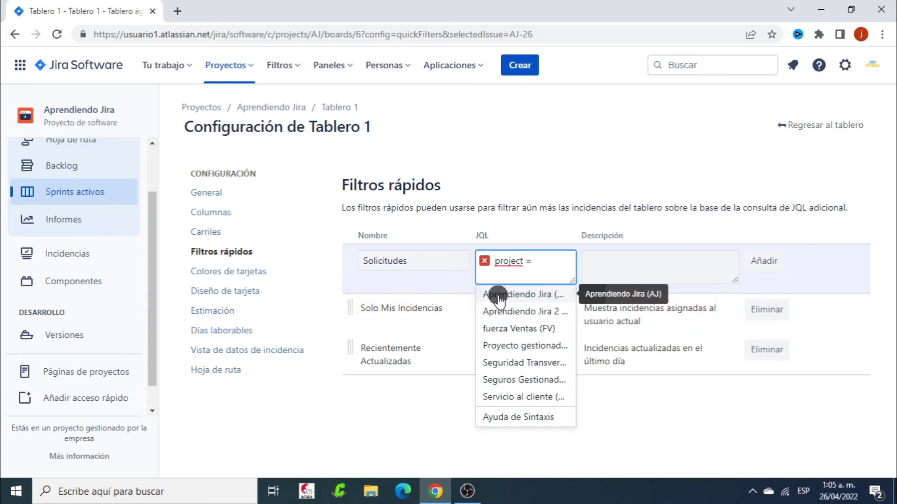
pyautogui.click(533, 293)
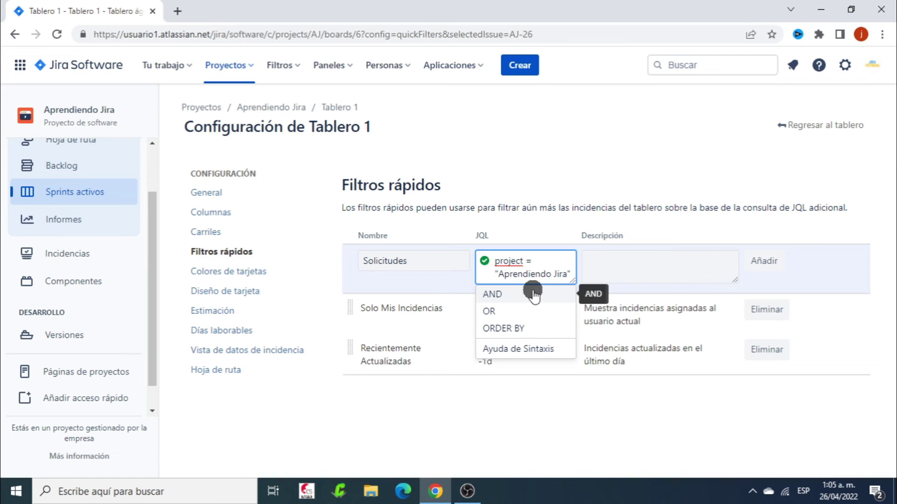
pyautogui.click(532, 293)
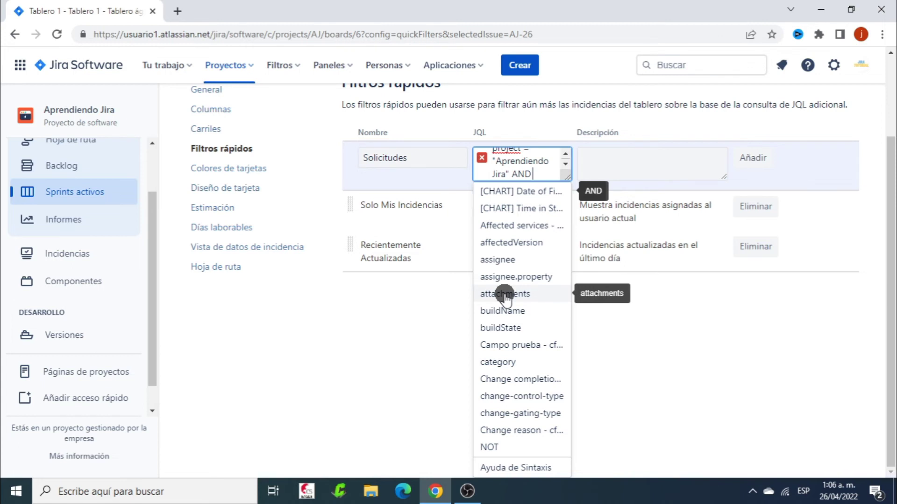
pyautogui.write('compo')
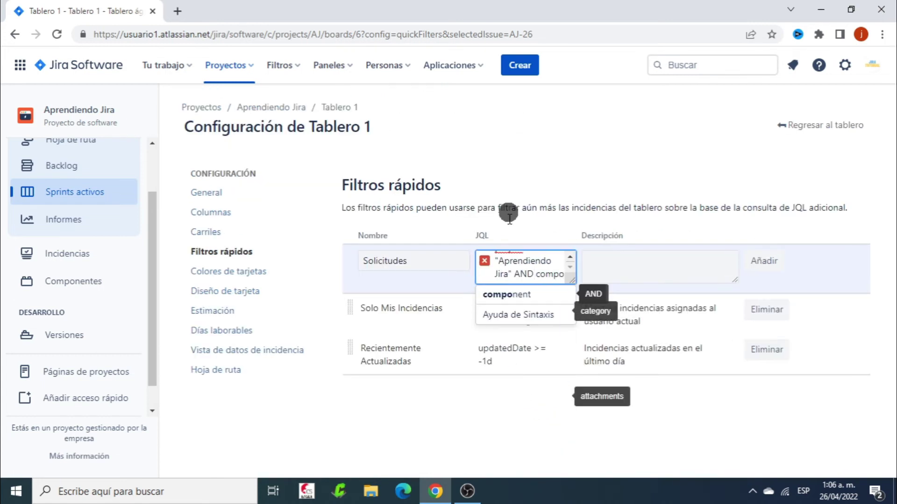
pyautogui.click(533, 295)
pyautogui.click(506, 297)
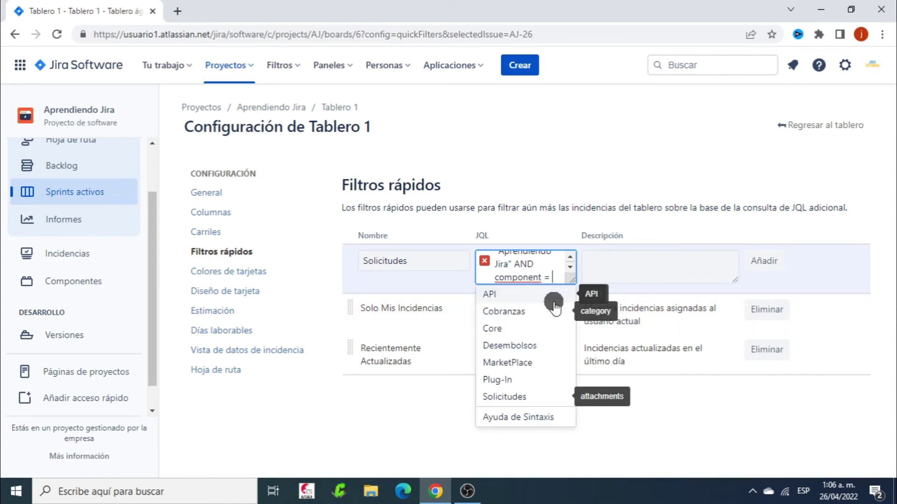
pyautogui.click(510, 397)
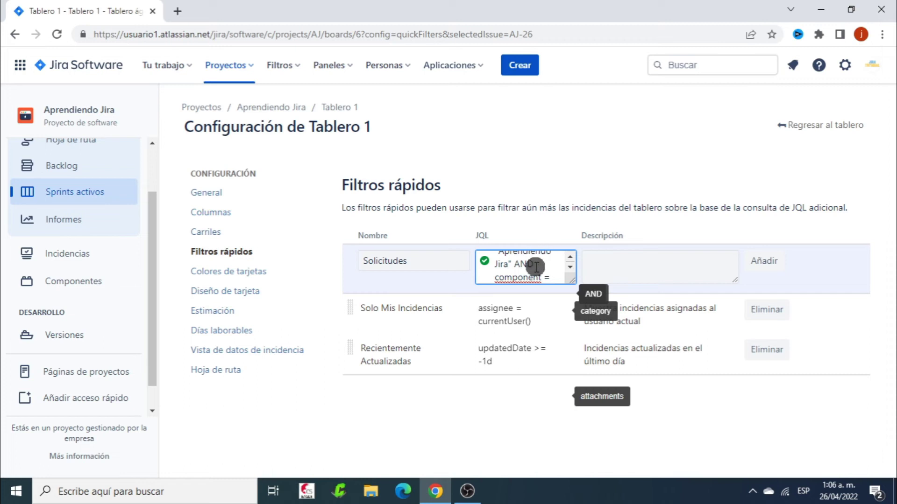
pyautogui.click(623, 264)
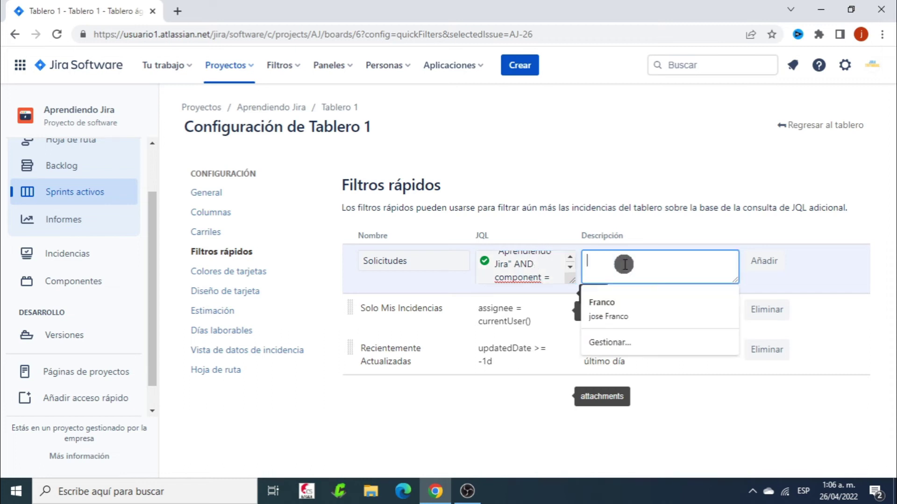
pyautogui.click(716, 177)
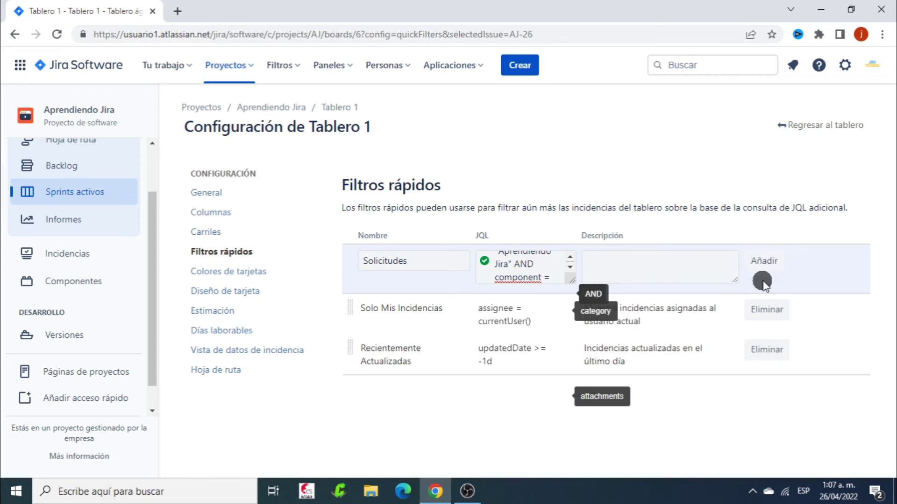
pyautogui.click(766, 265)
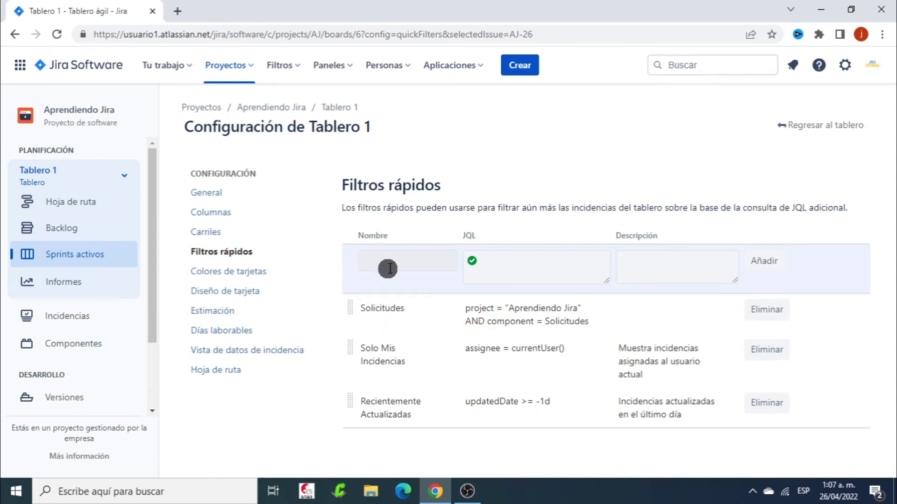
# Name another quick filter Desembolsos and copy the Solicitudes filter's JQL into its query.
pyautogui.click(399, 251)
pyautogui.write('Desembolsos')
pyautogui.press('Tab')
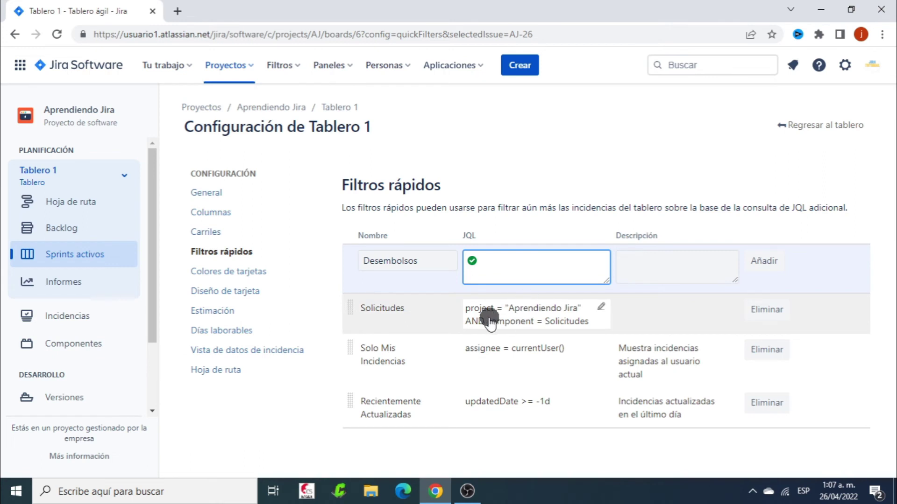
pyautogui.click(551, 317)
pyautogui.hotkey('ctrl', 'c')
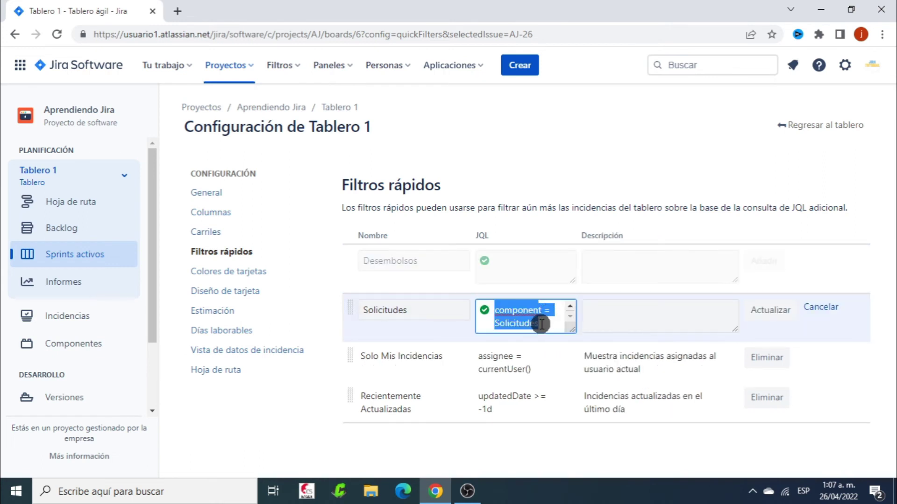
pyautogui.click(526, 267)
pyautogui.hotkey('ctrl', 'v')
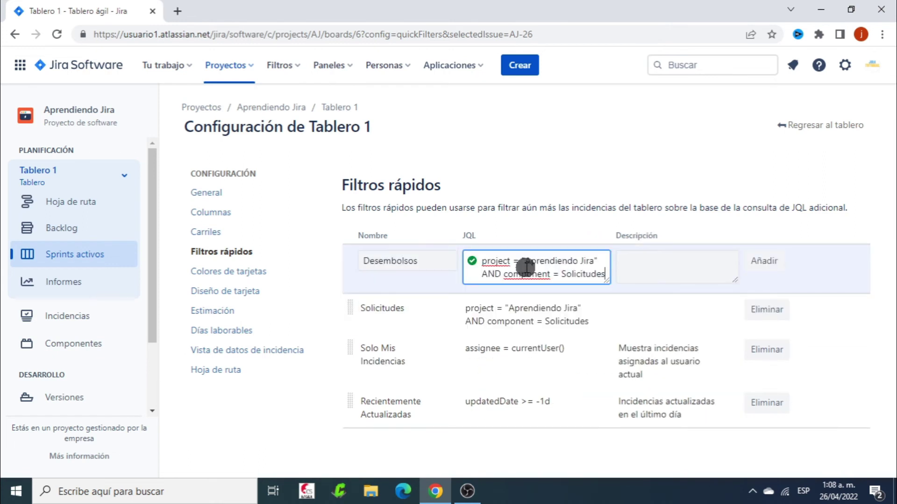
# Change the component in the copied JQL to Desembolsos and add the quick filter.
pyautogui.press('BackSpace')
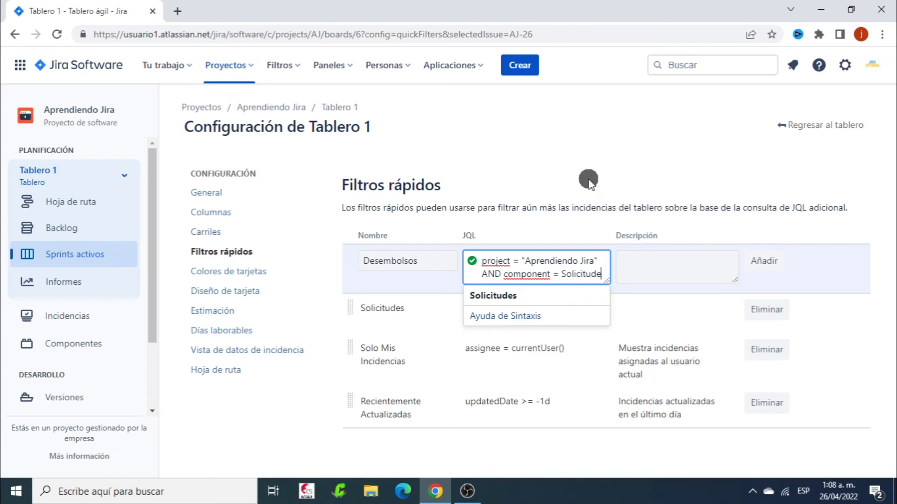
pyautogui.write('de')
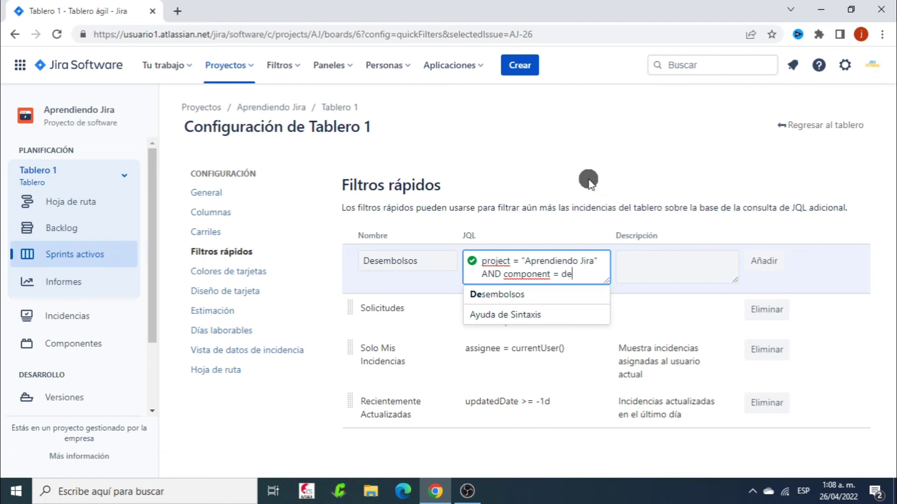
pyautogui.click(520, 295)
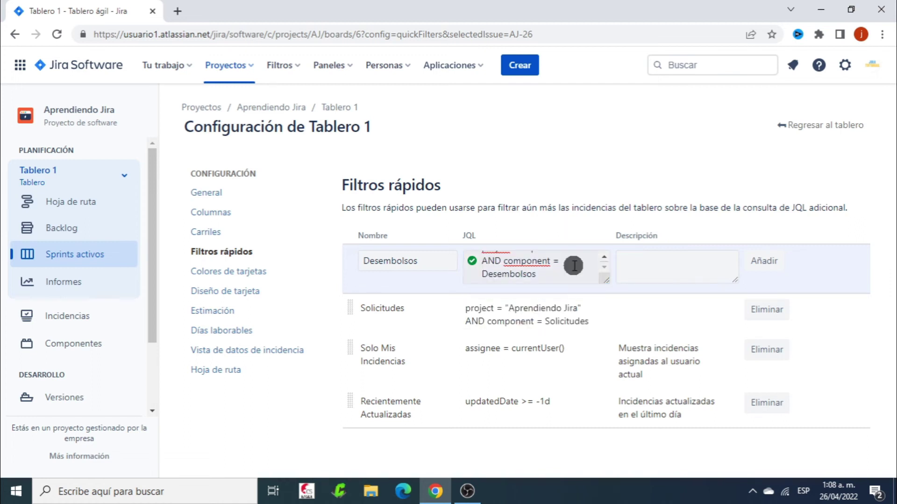
pyautogui.click(766, 260)
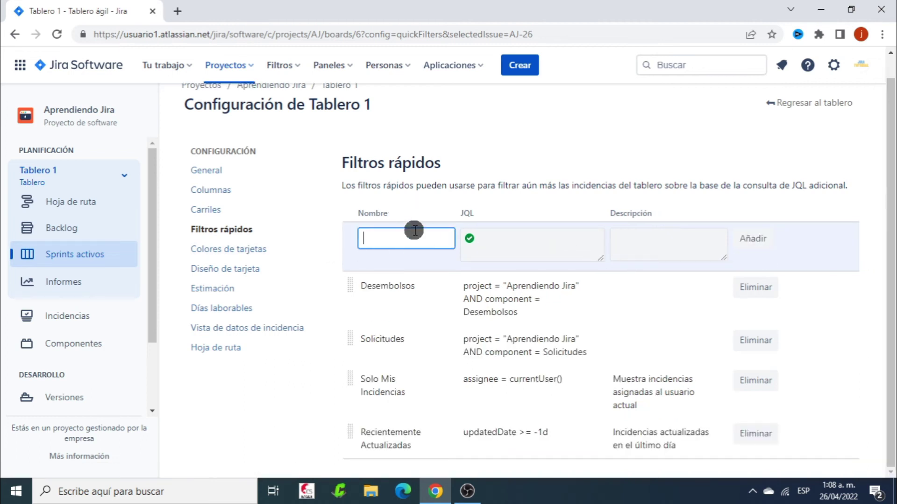
# Add a quick filter named cobranzas with the JQL project = "Aprendiendo Jira" AND component = Cobranzas.
pyautogui.write('cobranzas')
pyautogui.click(515, 239)
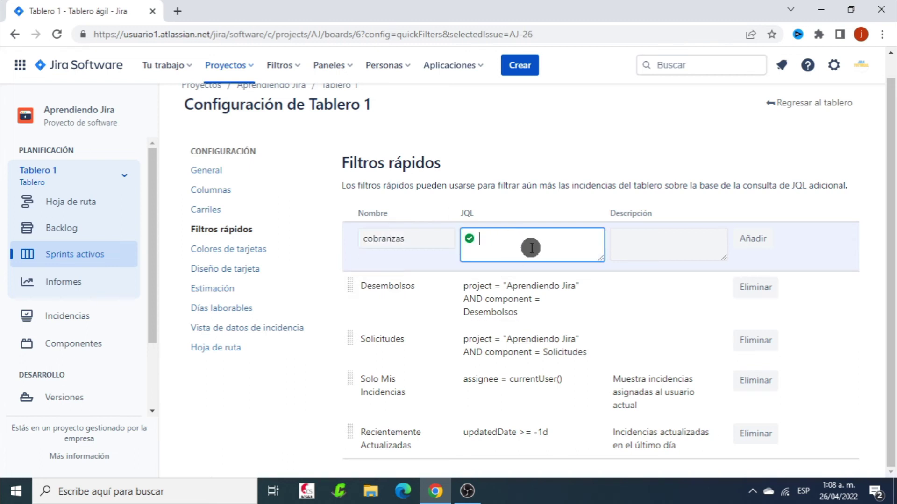
pyautogui.hotkey('ctrl', 'v')
pyautogui.press('BackSpace')
pyautogui.press('BackSpace')
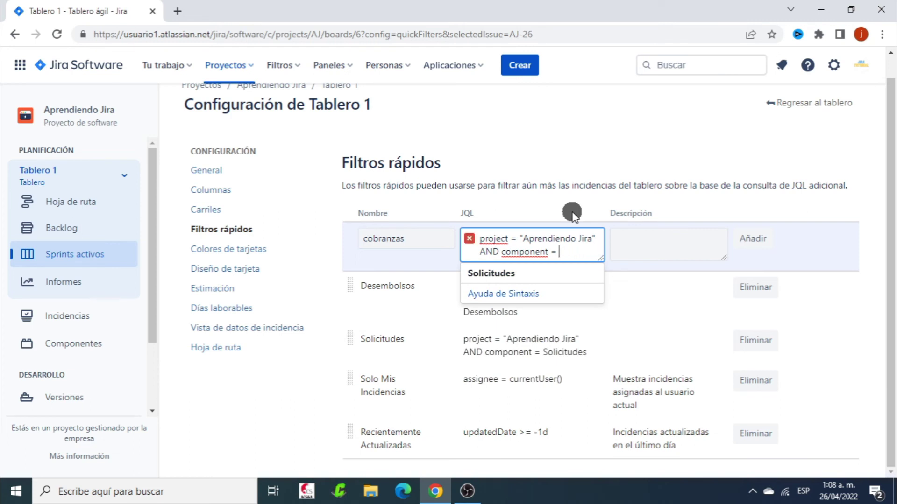
pyautogui.write('cob')
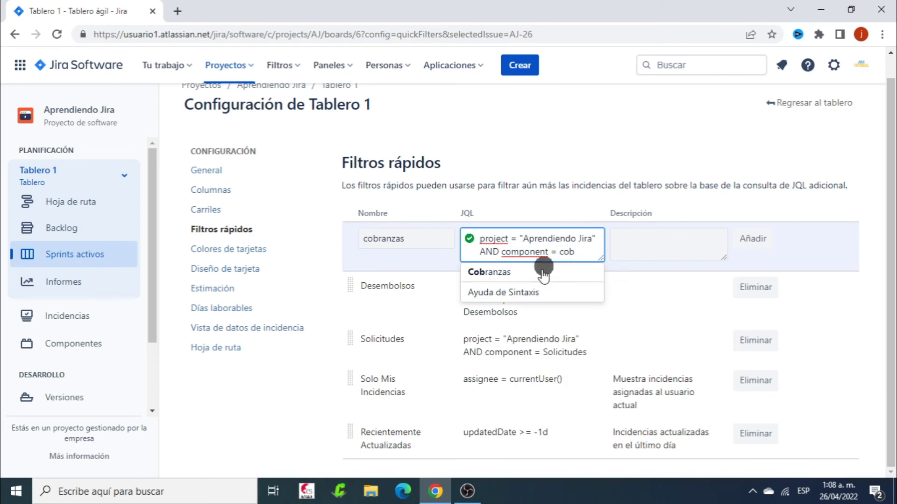
pyautogui.click(486, 270)
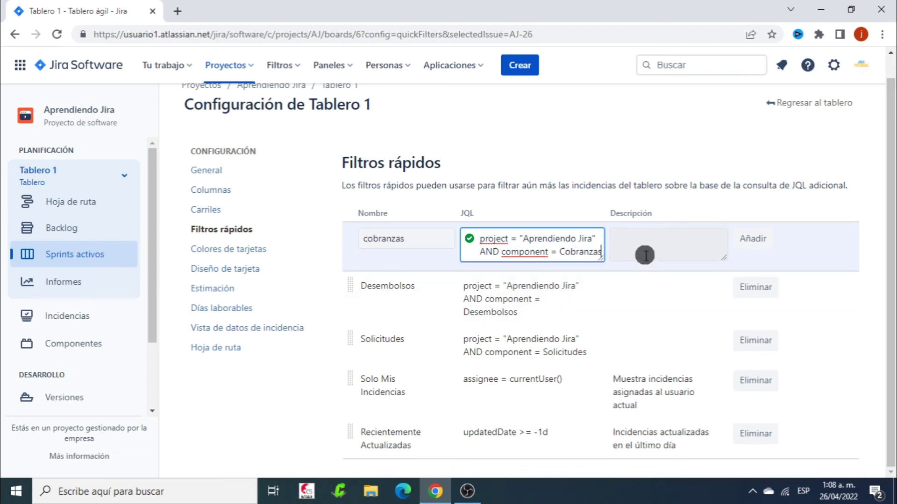
pyautogui.click(756, 238)
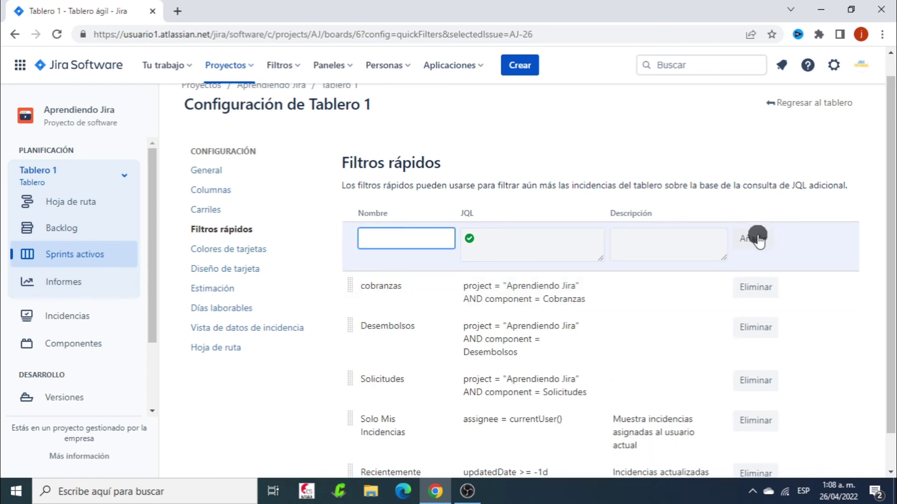
# Return from the quick filter configuration to the sprint board and display its quick filters.
pyautogui.scroll(-1, 620, 264)
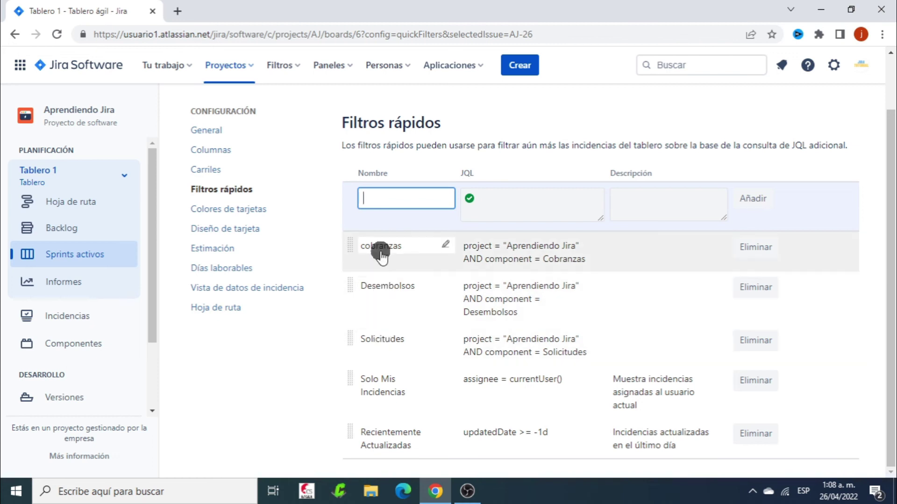
pyautogui.scroll(2, 740, 159)
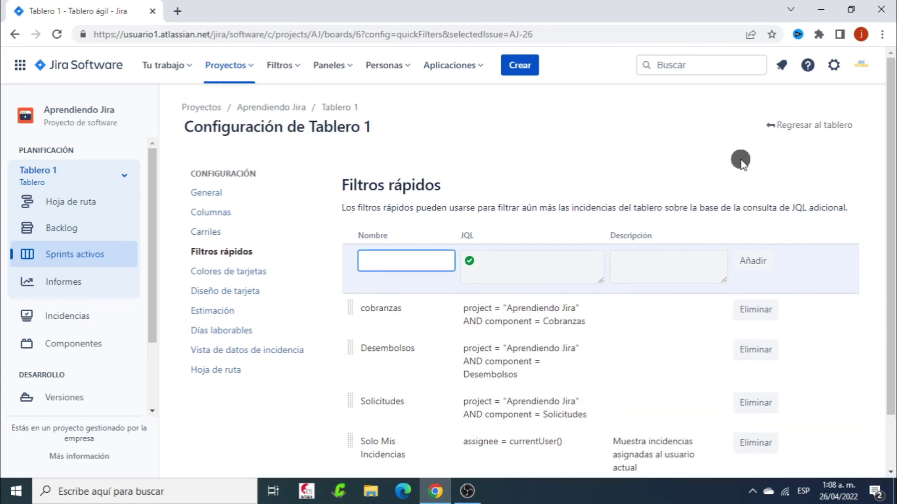
pyautogui.click(822, 125)
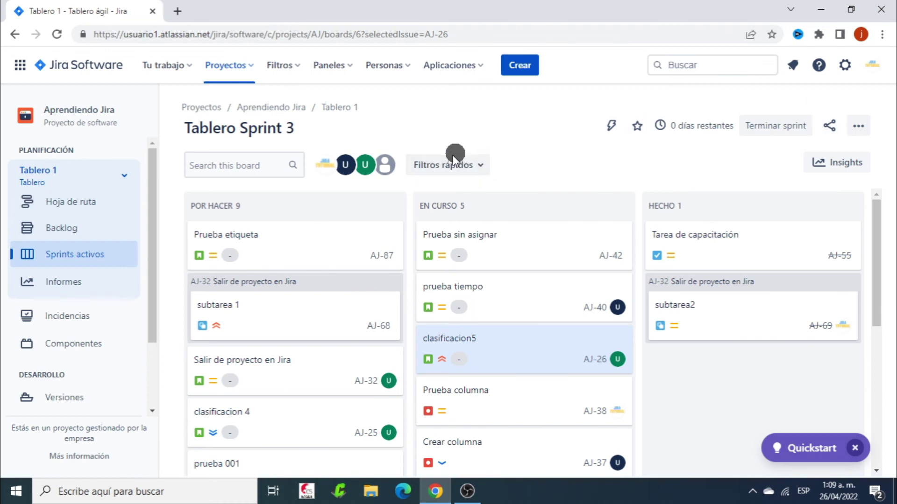
pyautogui.click(449, 169)
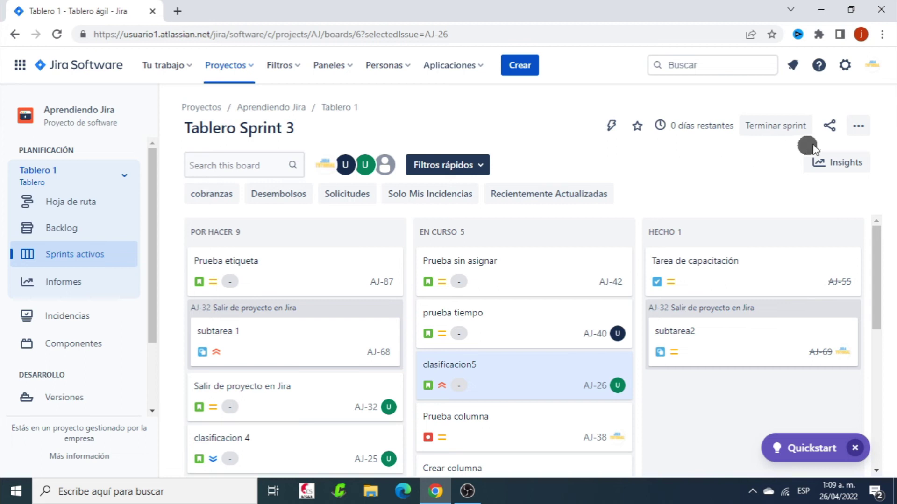
# Reopen the board's quick filter configuration and reorder the component filters as Solicitudes, Desembolsos, cobranzas.
pyautogui.click(858, 127)
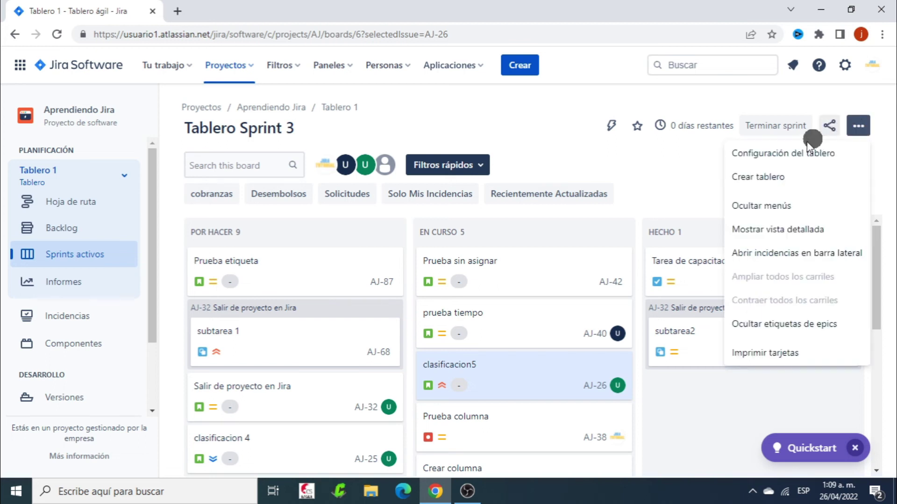
pyautogui.click(796, 153)
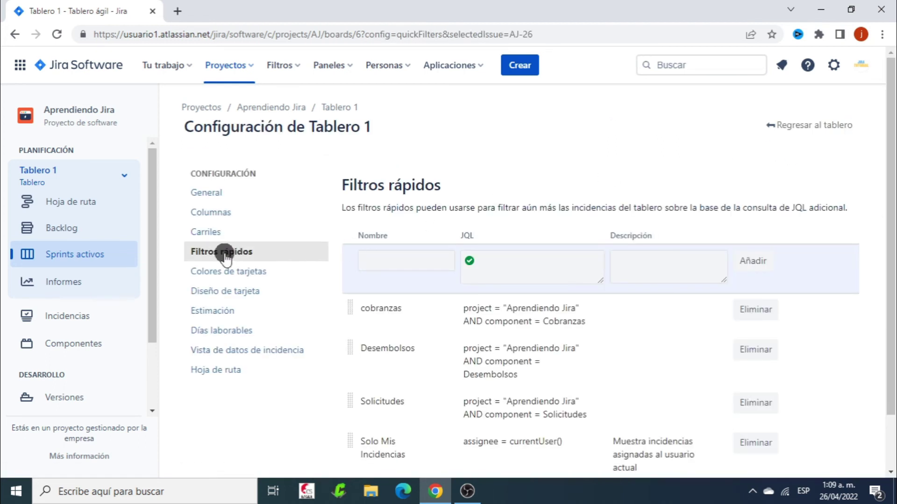
pyautogui.scroll(-1, 552, 293)
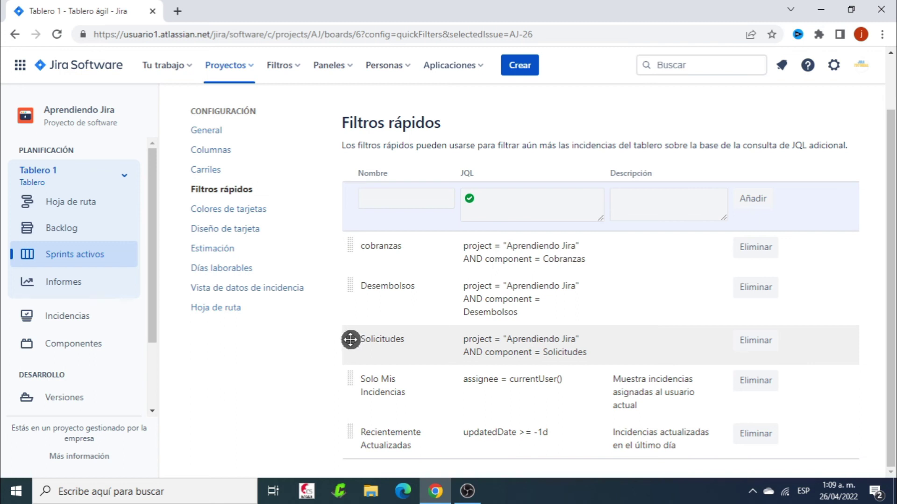
pyautogui.moveTo(349, 337); pyautogui.dragTo(355, 198)
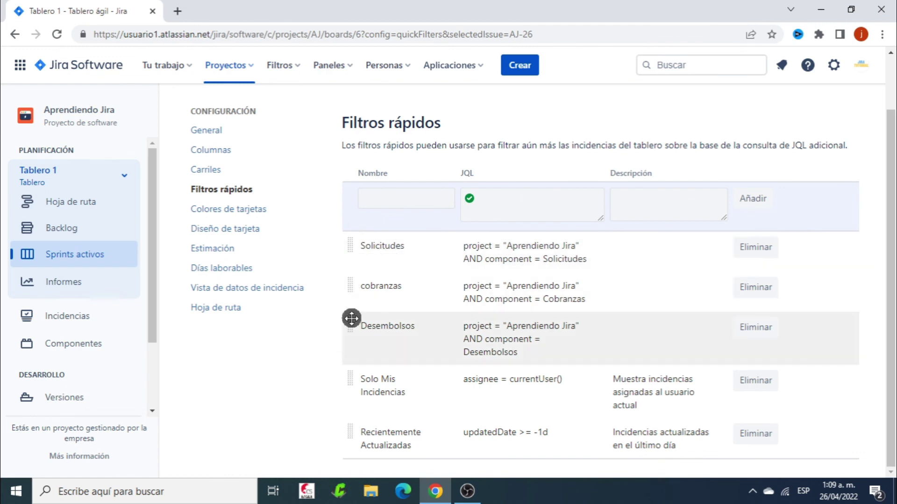
pyautogui.moveTo(352, 321); pyautogui.dragTo(354, 298)
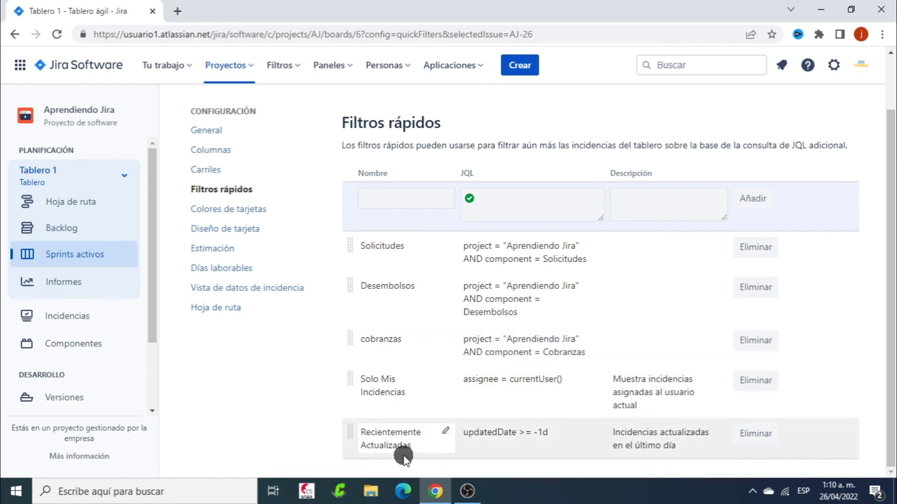
# Return to the sprint board and apply the Solicitudes quick filter.
pyautogui.scroll(2, 794, 257)
pyautogui.click(813, 127)
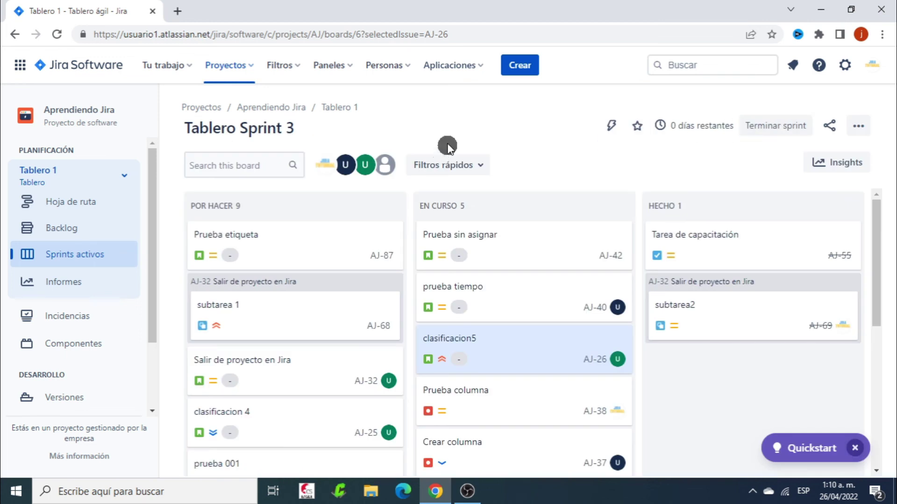
pyautogui.click(452, 164)
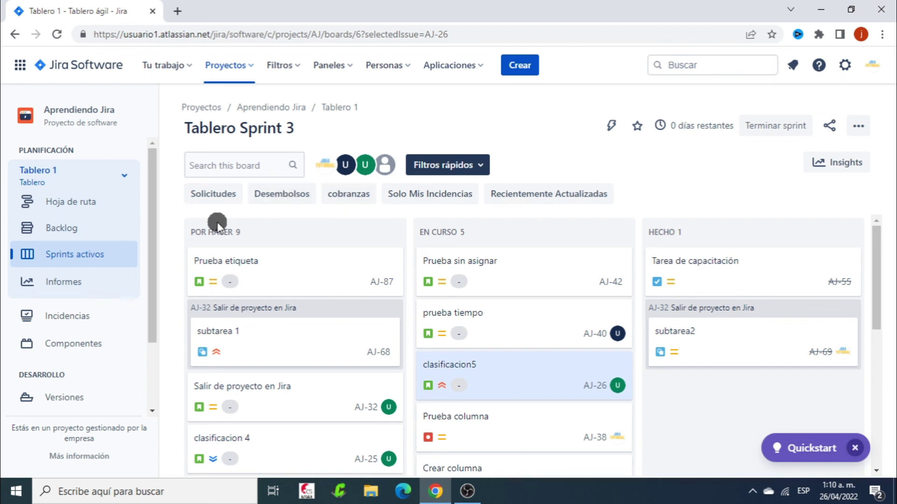
pyautogui.click(213, 194)
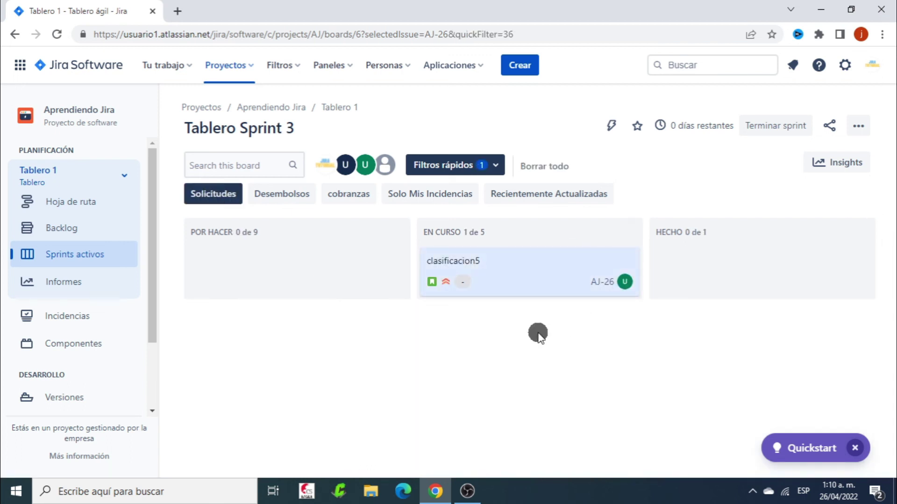
# Open the issue clasificacion5, check its Componentes field and close the issue.
pyautogui.click(523, 283)
pyautogui.scroll(-5, 726, 310)
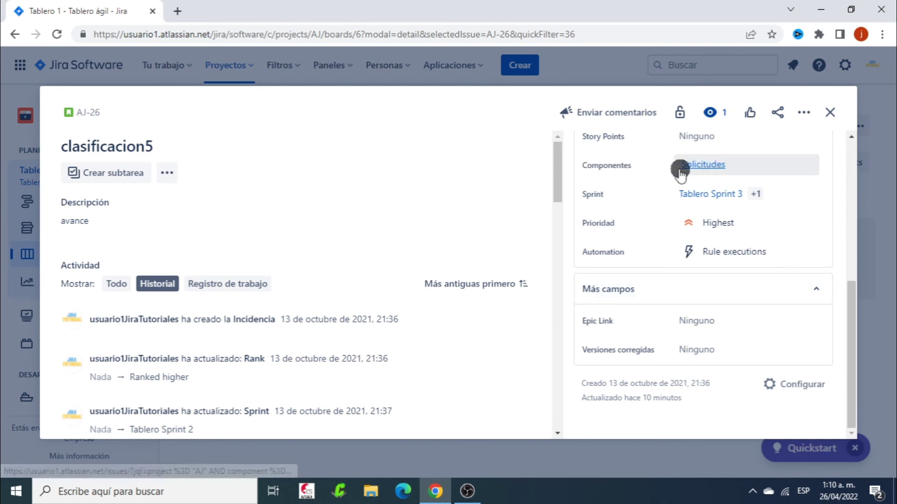
pyautogui.click(829, 112)
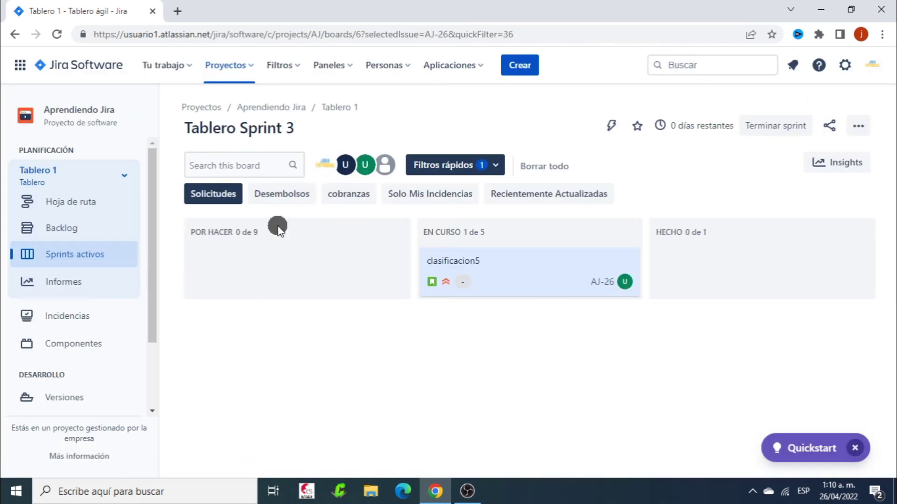
# Replace the Solicitudes quick filter with Desembolsos to view its issues, and clear that filter again.
pyautogui.click(208, 195)
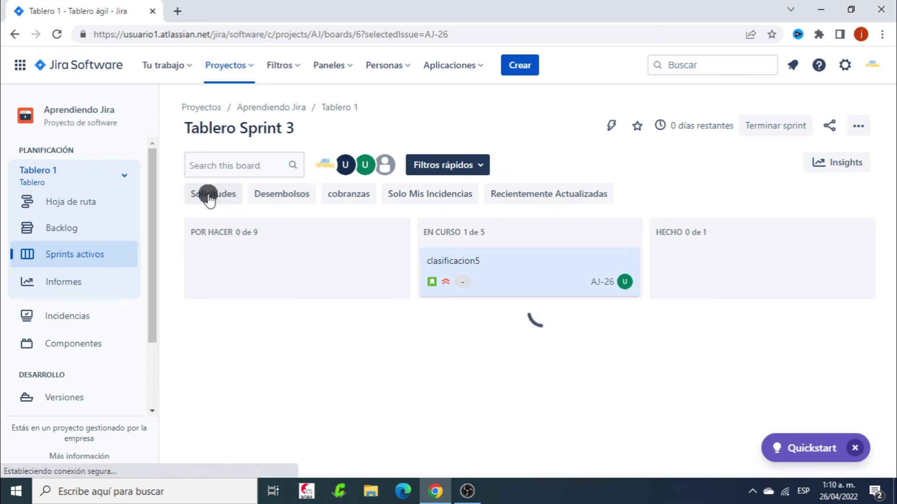
pyautogui.click(287, 196)
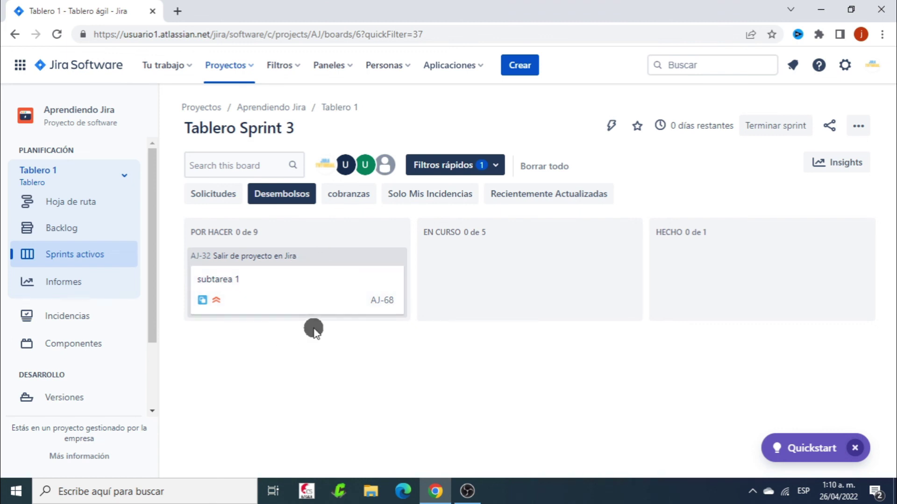
pyautogui.click(275, 201)
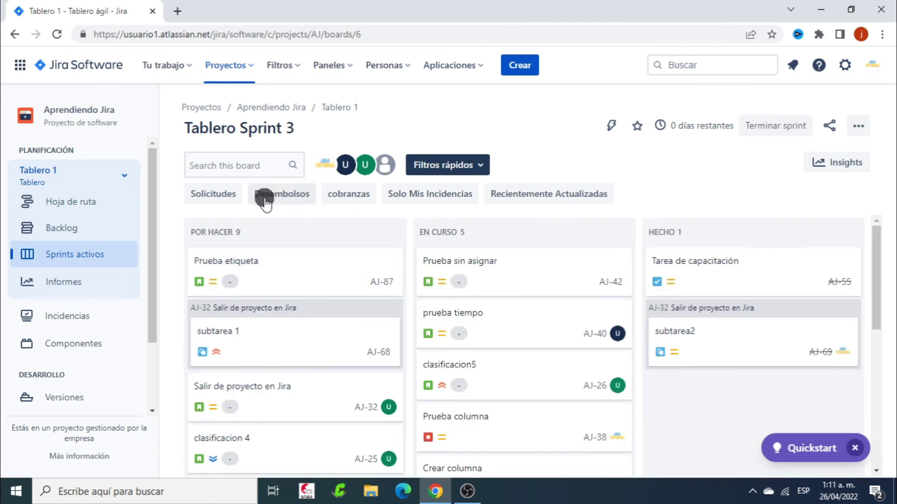